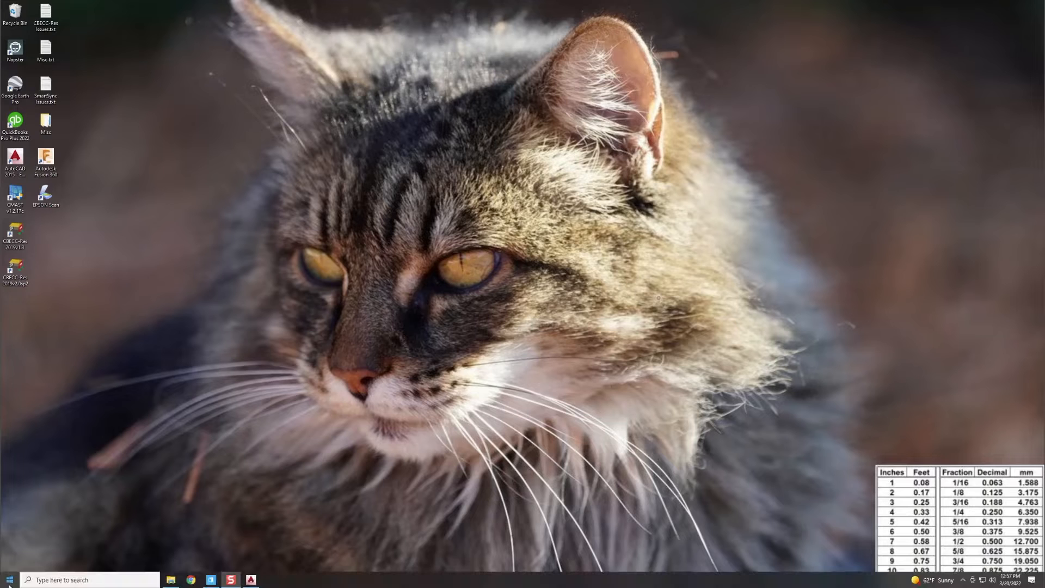
Open the Control Panel's devices and printers list and select the Adobe PDF printer
{"action": "left_click", "coordinate": [8, 581]}
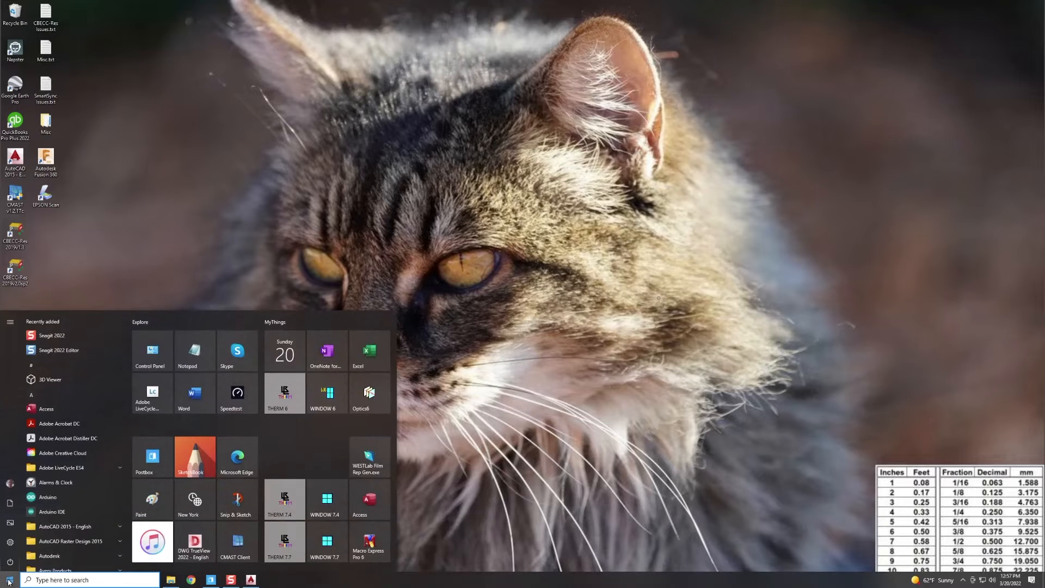
{"action": "left_click", "coordinate": [150, 354]}
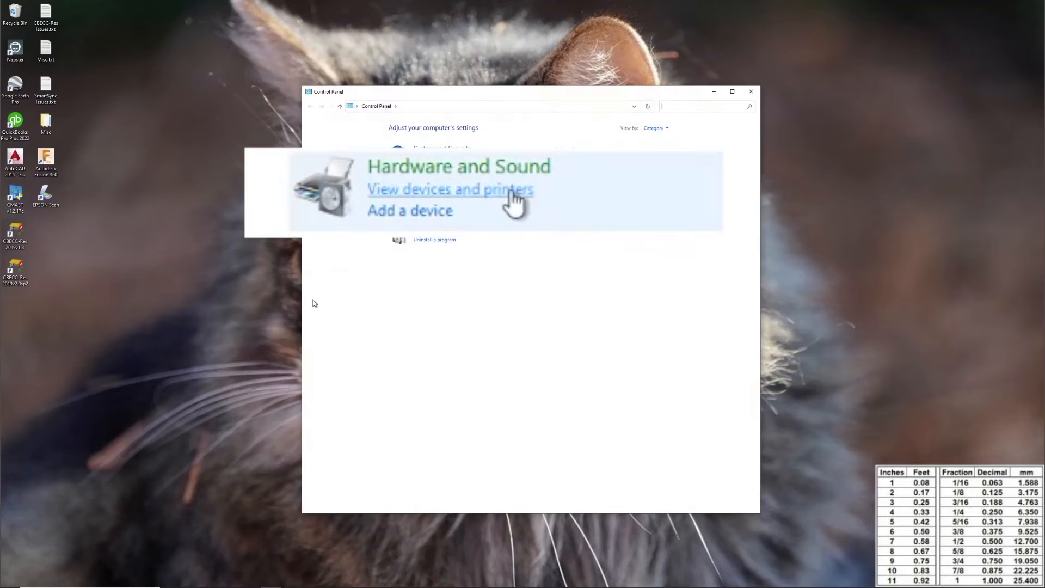
{"action": "left_click", "coordinate": [496, 195]}
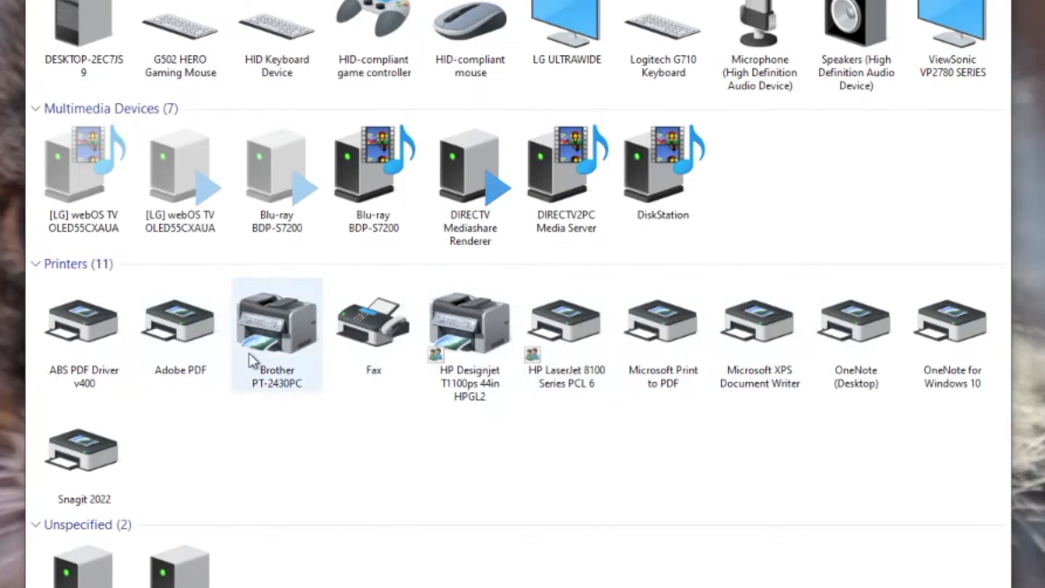
{"action": "left_click", "coordinate": [198, 329]}
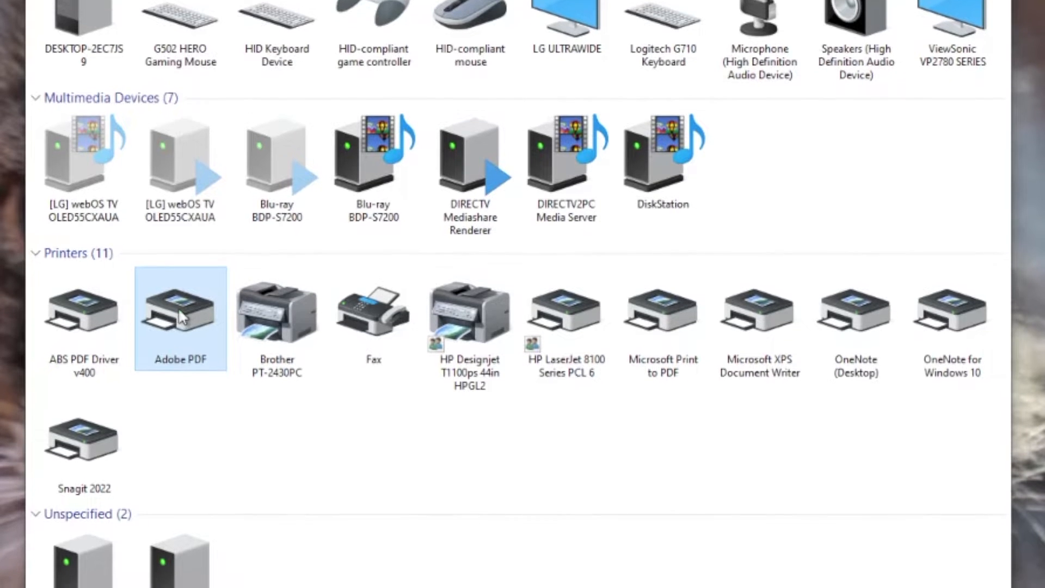
Review the Adobe PDF printer's printing preferences, including the system fonts option, and close them without changes
{"action": "right_click", "coordinate": [186, 271]}
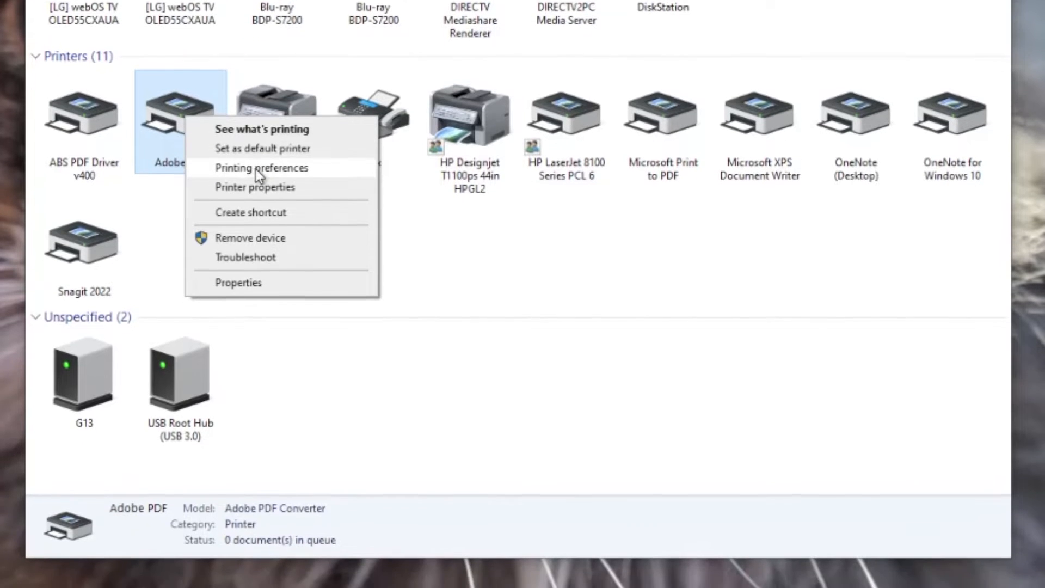
{"action": "left_click", "coordinate": [258, 210]}
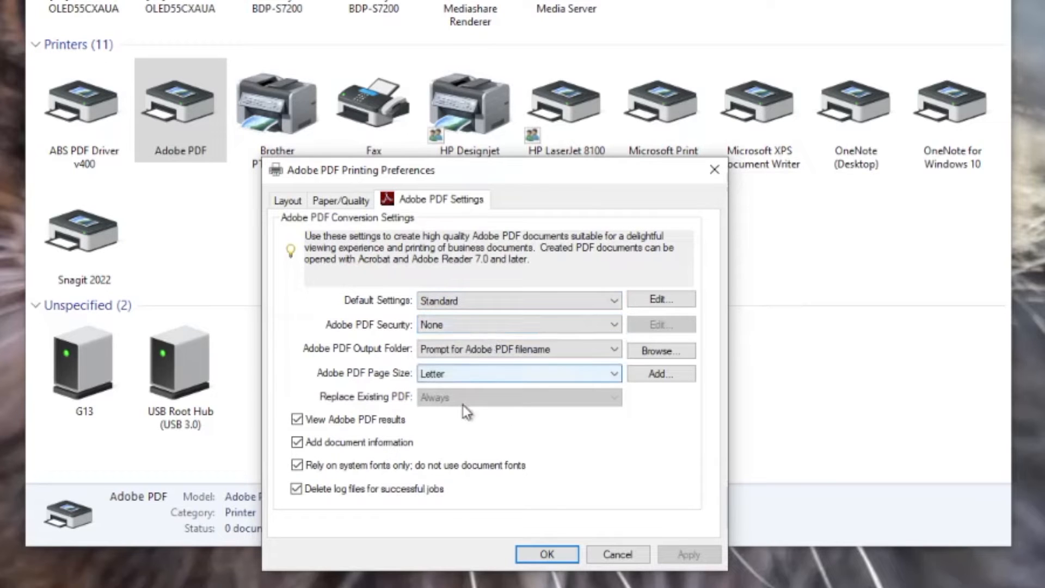
{"action": "mouse_move", "coordinate": [592, 462]}
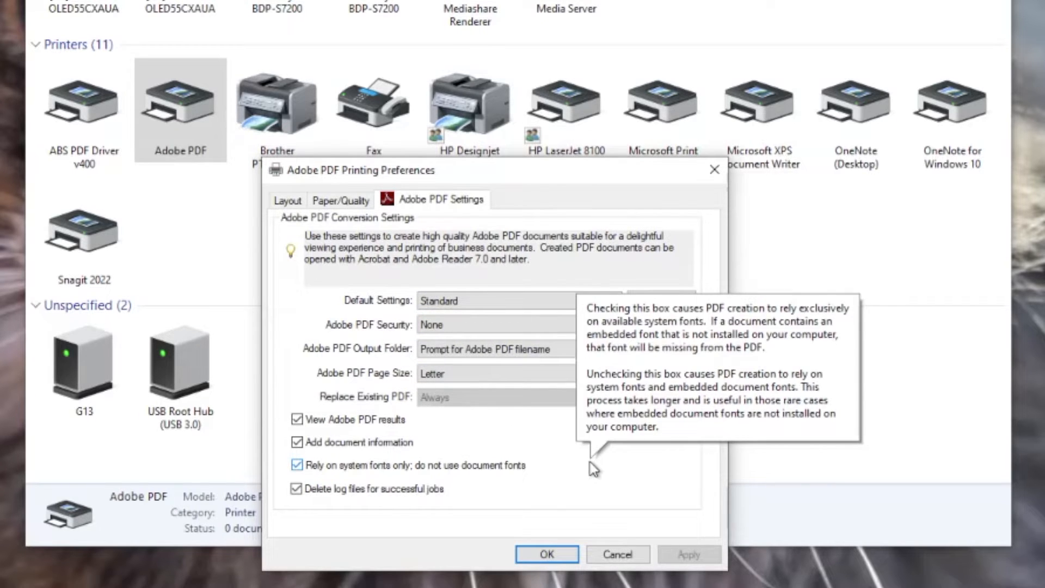
{"action": "mouse_move", "coordinate": [612, 490]}
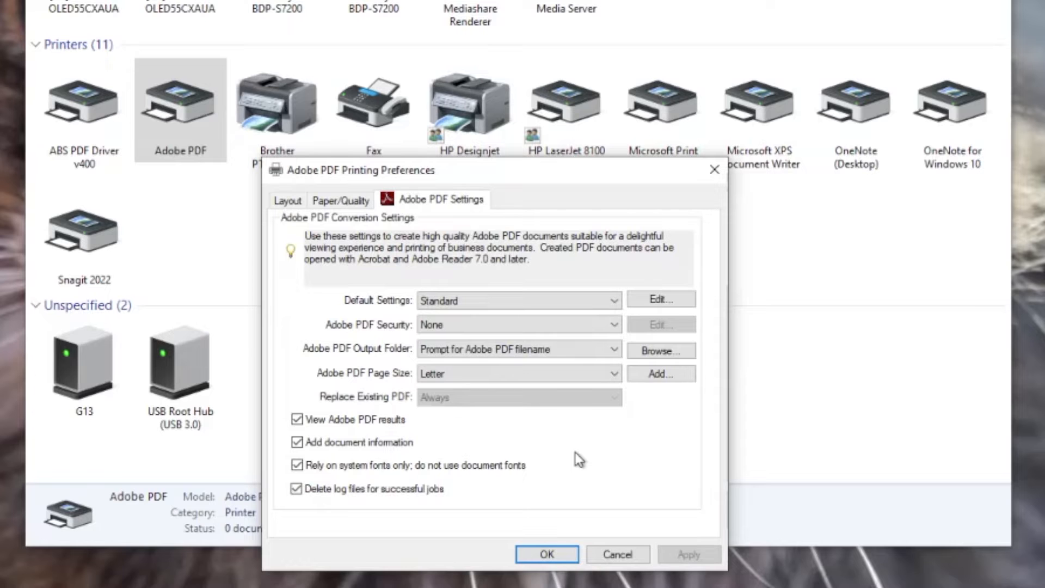
{"action": "left_click", "coordinate": [617, 554]}
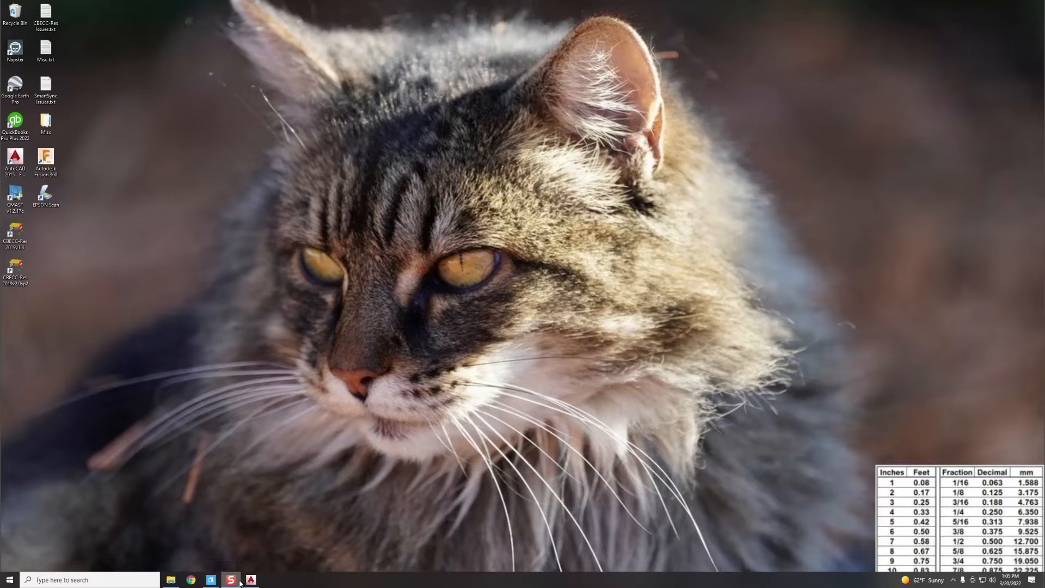
Switch to AutoCAD and open the Plotter Manager folder from the Example for Print pdf drawing
{"action": "left_click", "coordinate": [248, 581]}
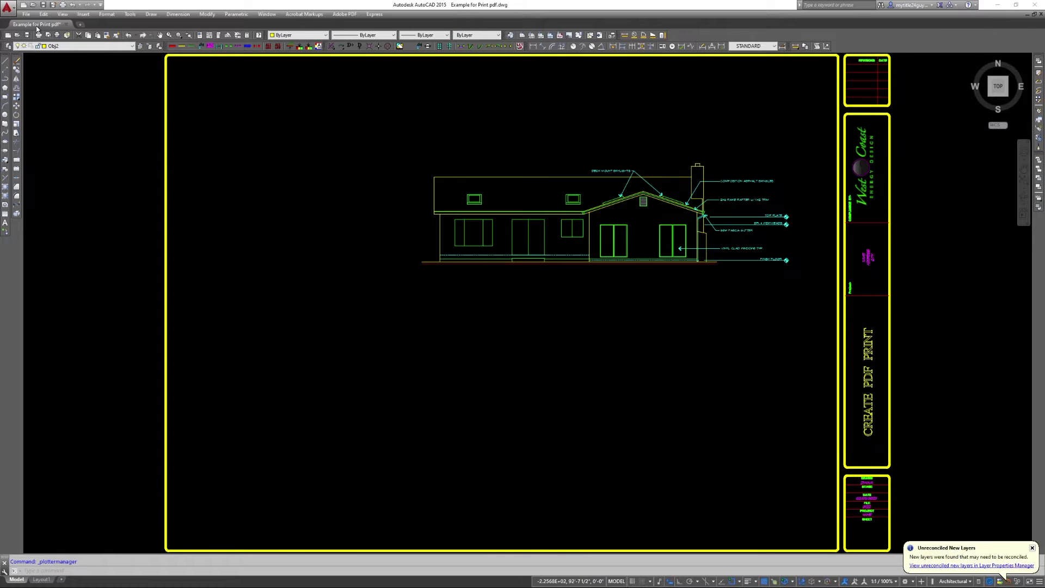
{"action": "left_click", "coordinate": [26, 14]}
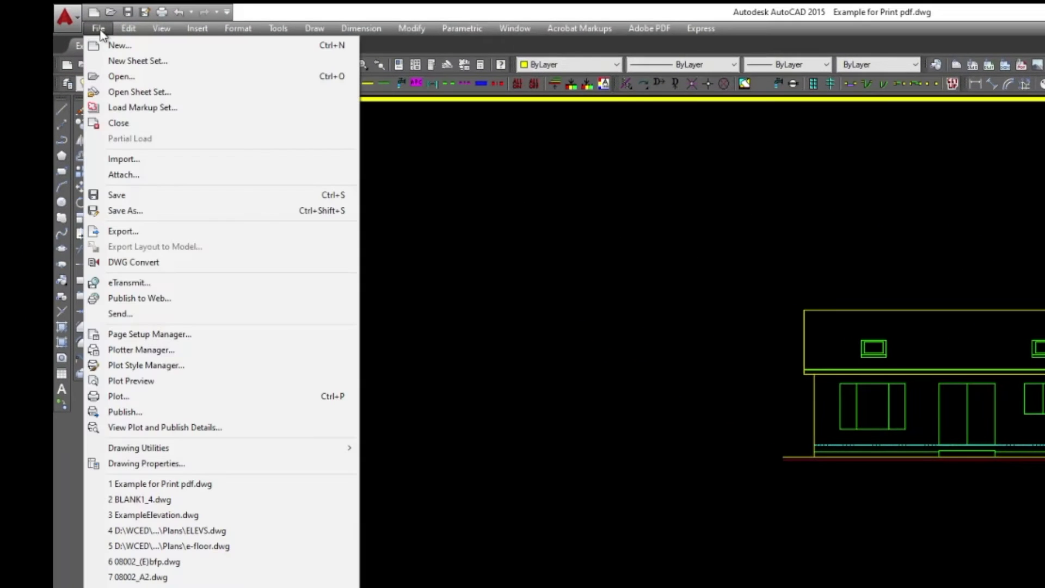
{"action": "left_click", "coordinate": [115, 351]}
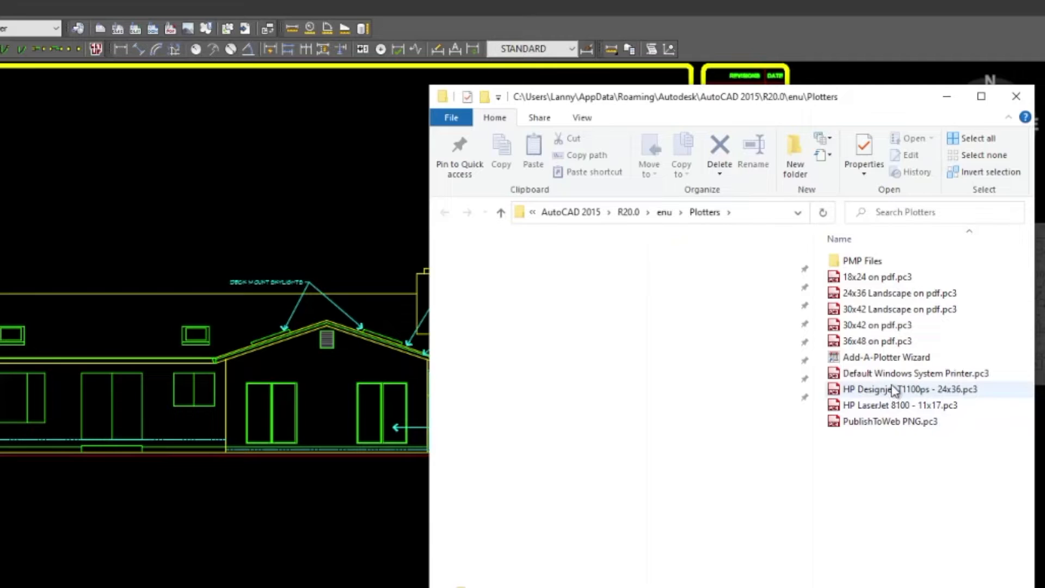
Examine the plotter configuration files for the HP printers and the PDF sheet sizes, including 24x36 Landscape on pdf.pc3
{"action": "left_click", "coordinate": [865, 391]}
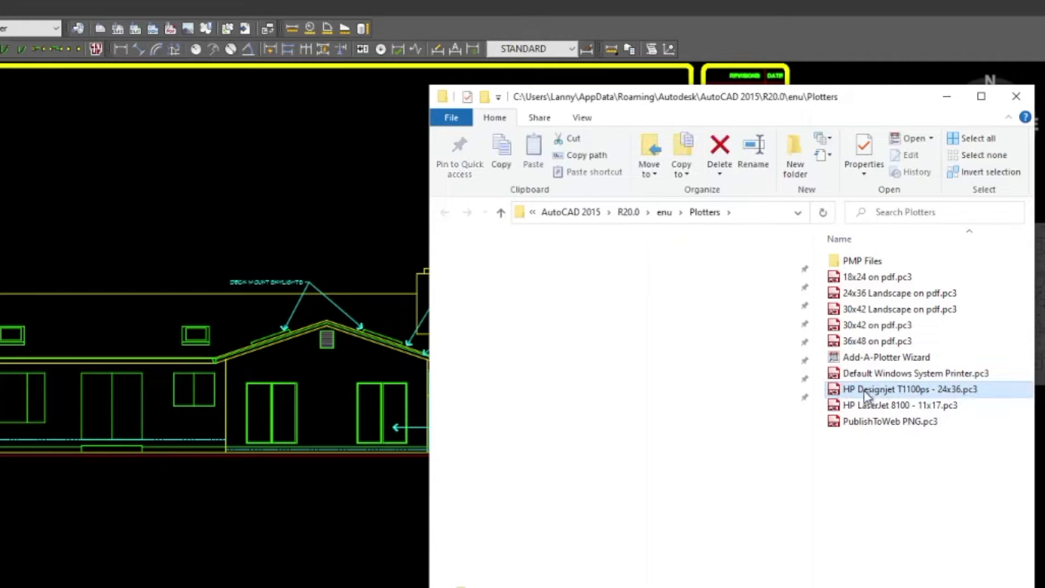
{"action": "left_click", "coordinate": [909, 410]}
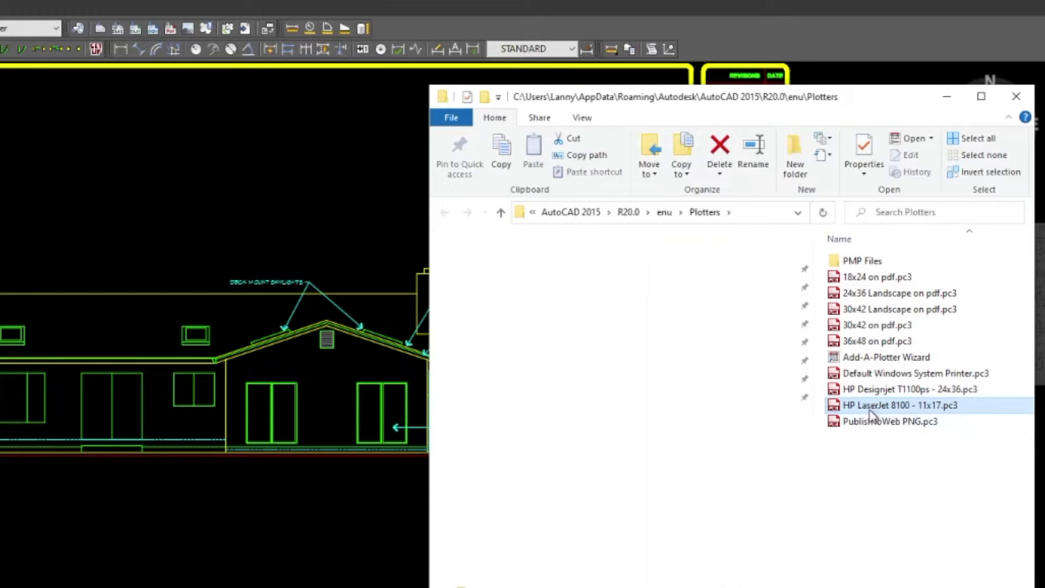
{"action": "left_click", "coordinate": [867, 393]}
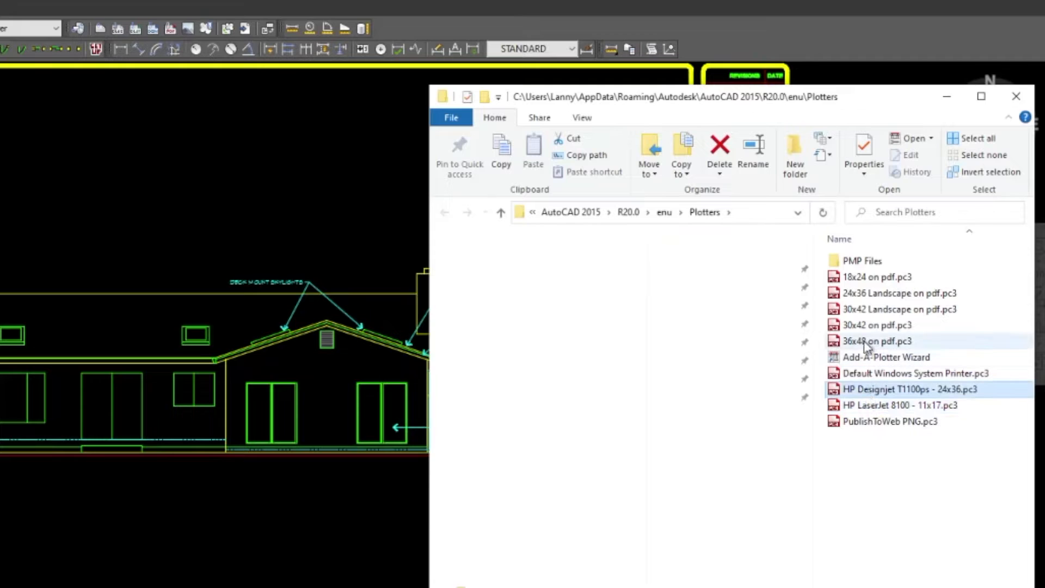
{"action": "left_click", "coordinate": [865, 345]}
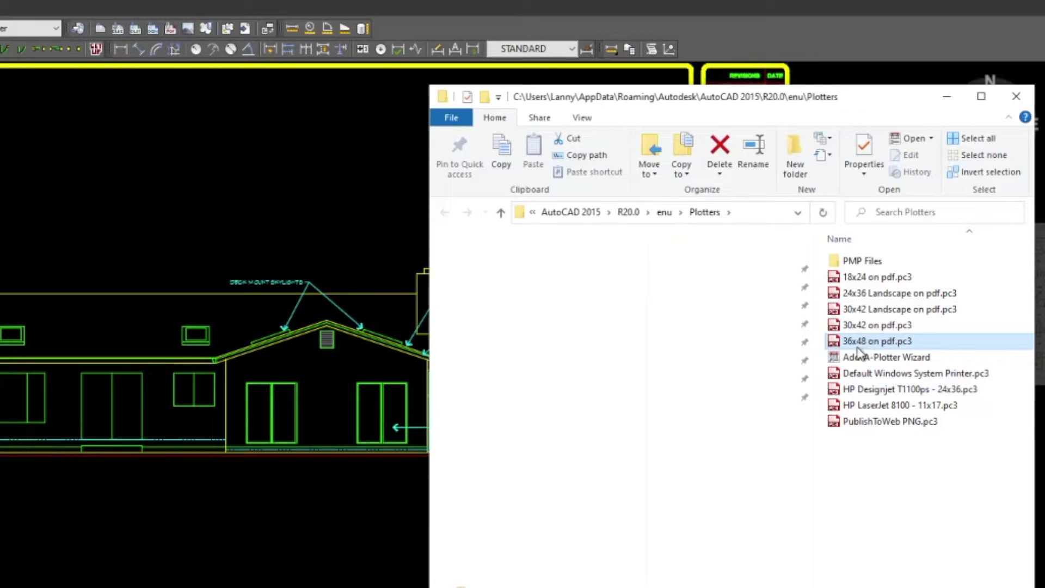
{"action": "left_click", "coordinate": [860, 277], "text": "shift"}
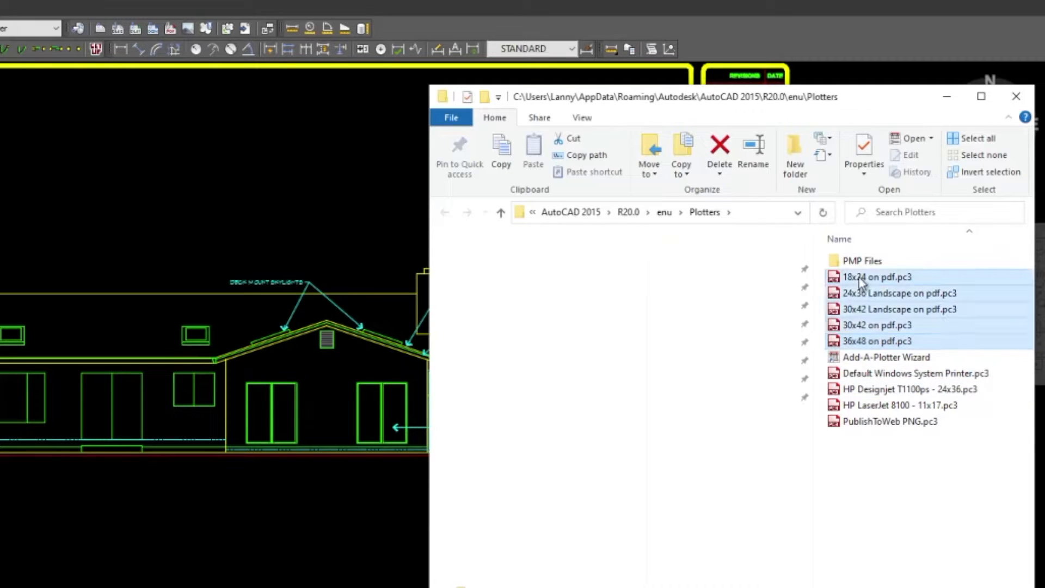
{"action": "left_click", "coordinate": [883, 298]}
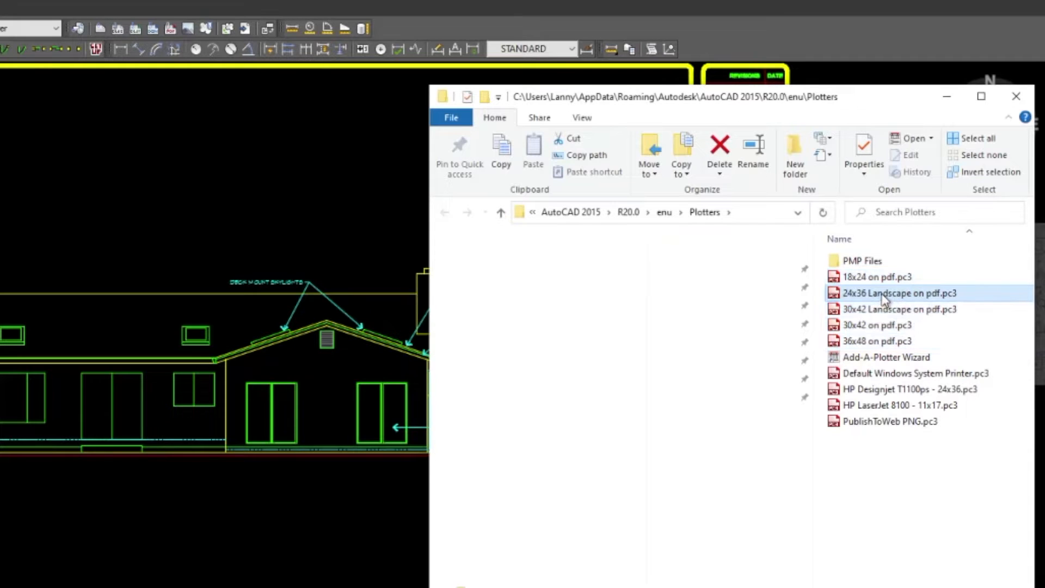
{"action": "left_click", "coordinate": [863, 279]}
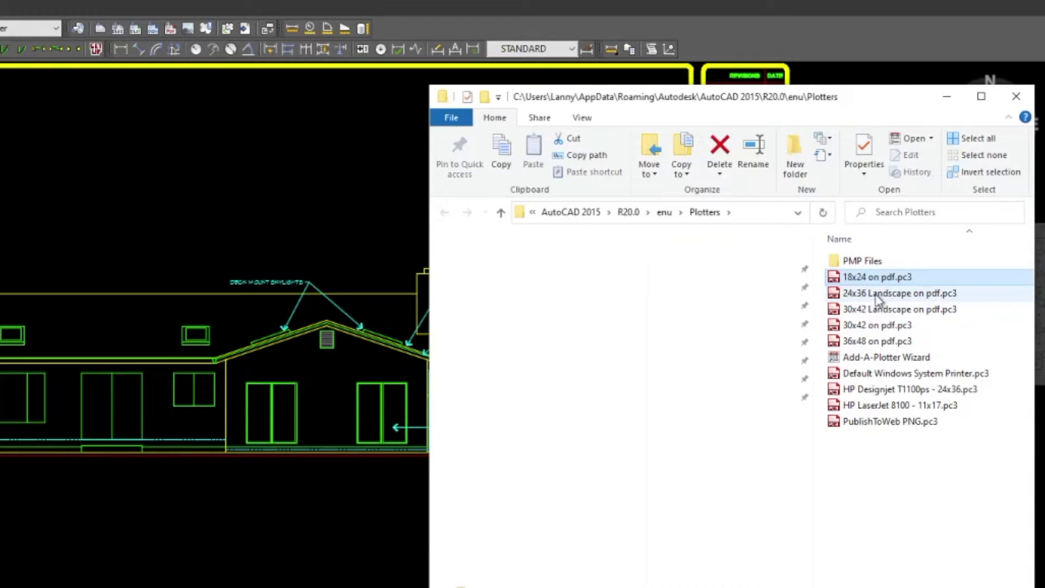
{"action": "left_click", "coordinate": [908, 298]}
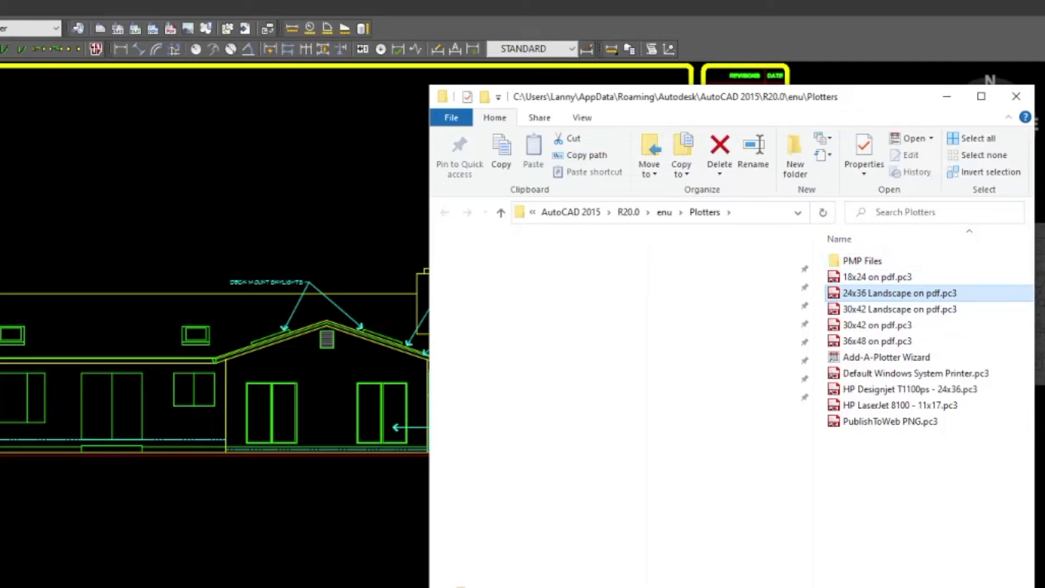
Create a new layout in the drawing and make it the current one
{"action": "left_click", "coordinate": [122, 415]}
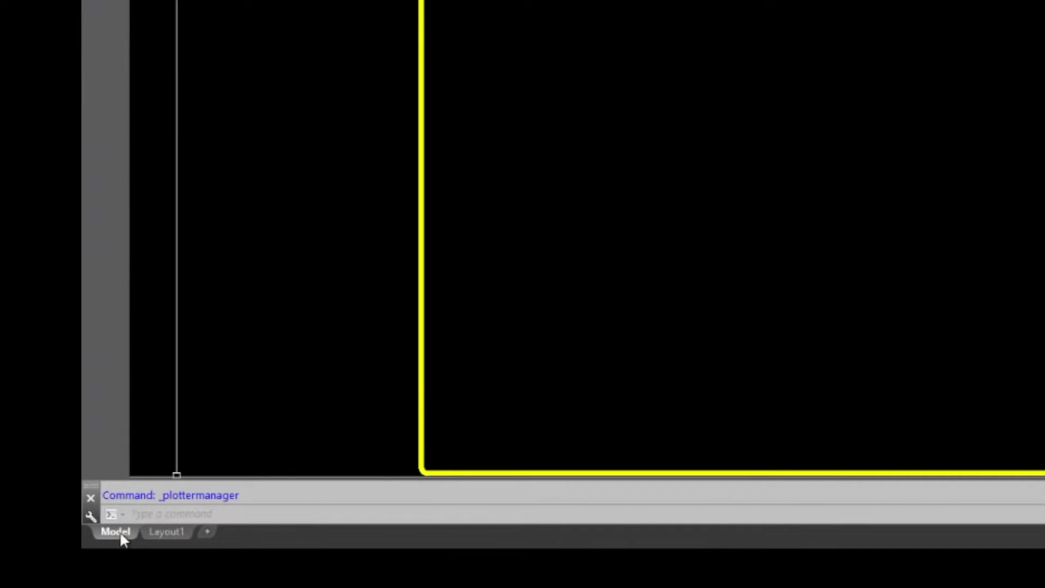
{"action": "right_click", "coordinate": [122, 539]}
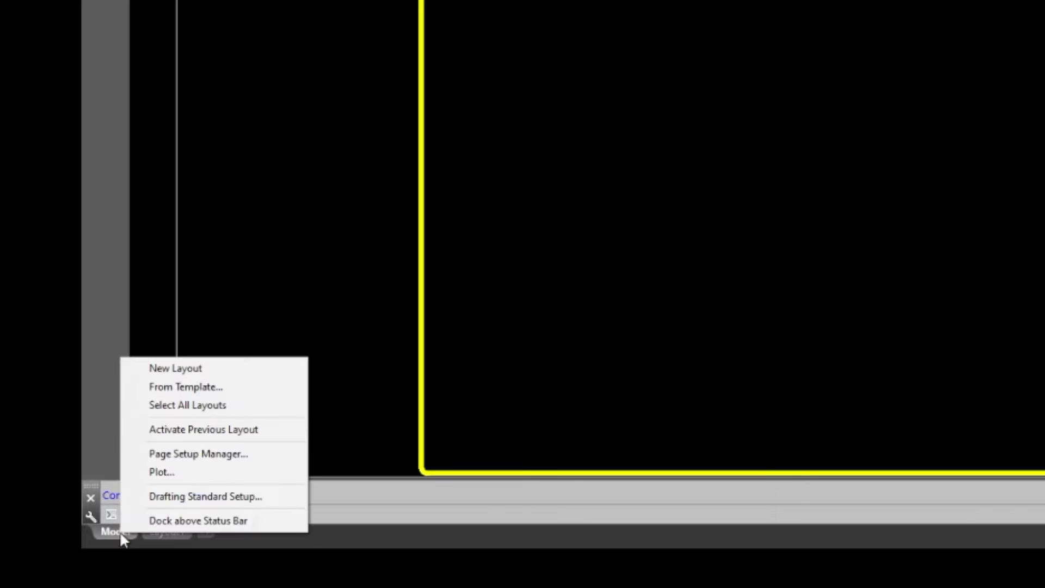
{"action": "left_click", "coordinate": [194, 368]}
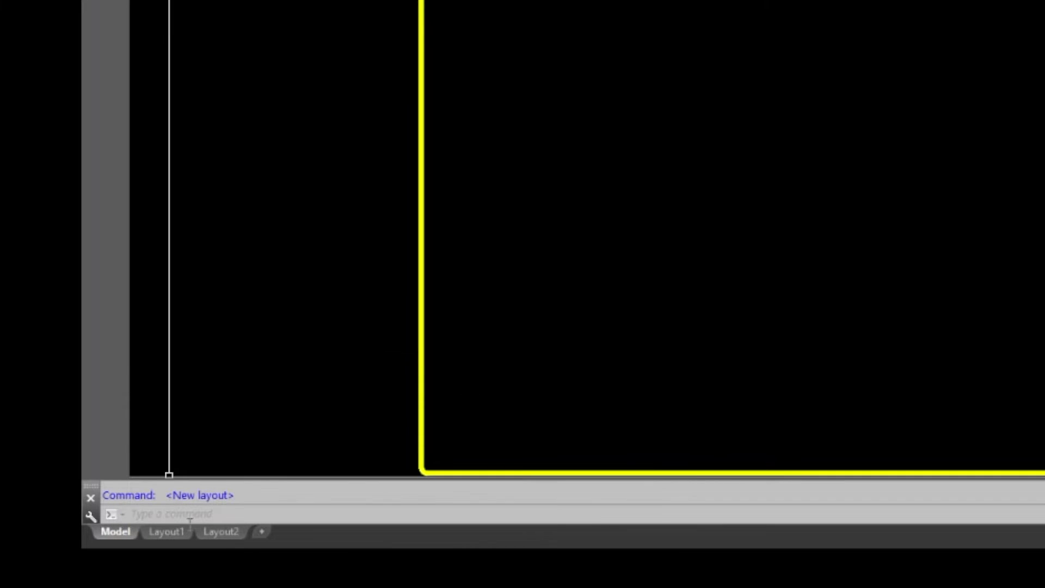
{"action": "mouse_move", "coordinate": [218, 533]}
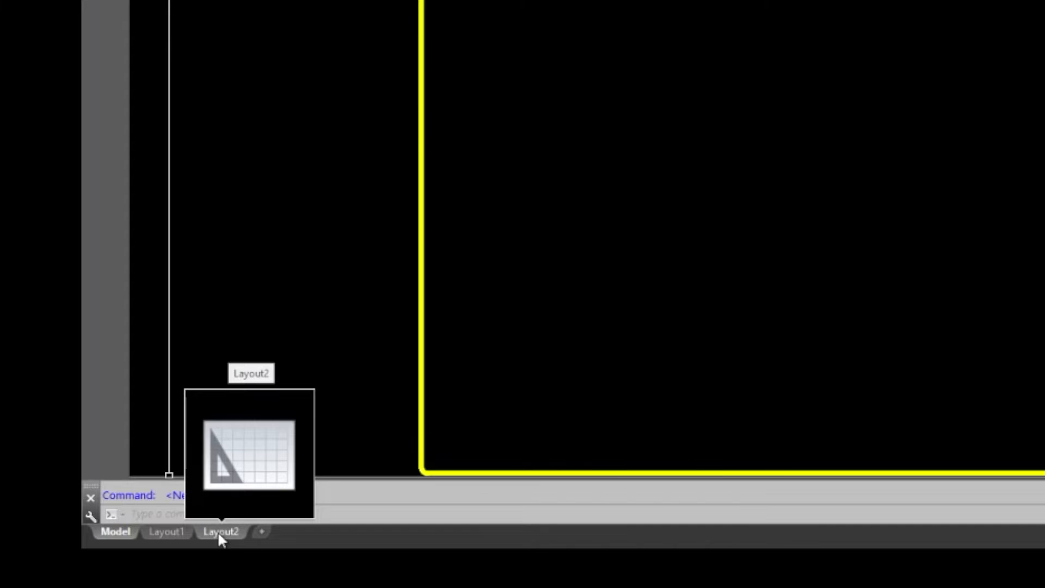
{"action": "left_click", "coordinate": [219, 532]}
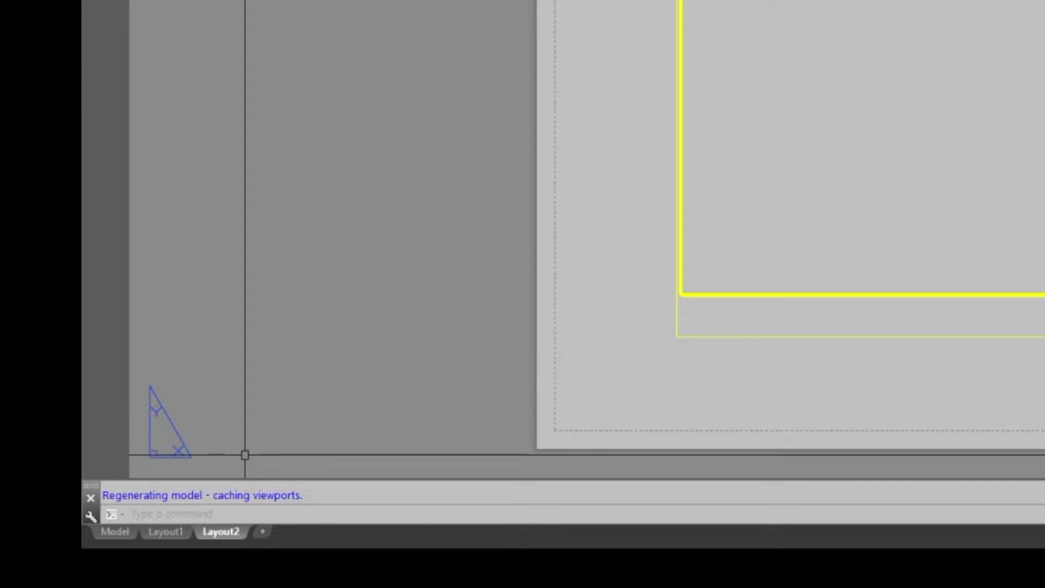
Rename the new layout as "24x36 pdf"
{"action": "double_click", "coordinate": [222, 533]}
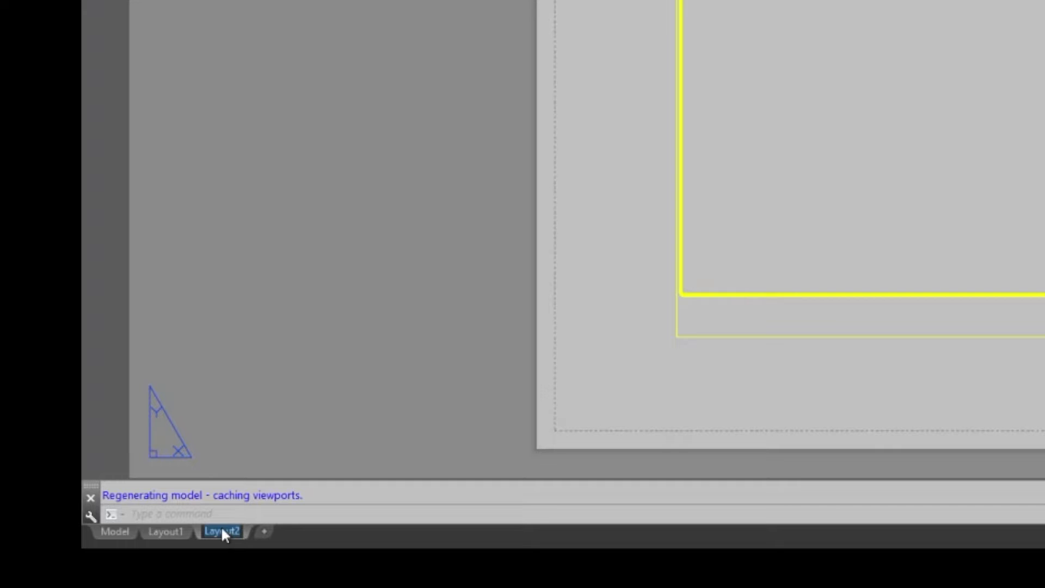
{"action": "type", "text": "24x36 pdf"}
{"action": "key", "text": "Return"}
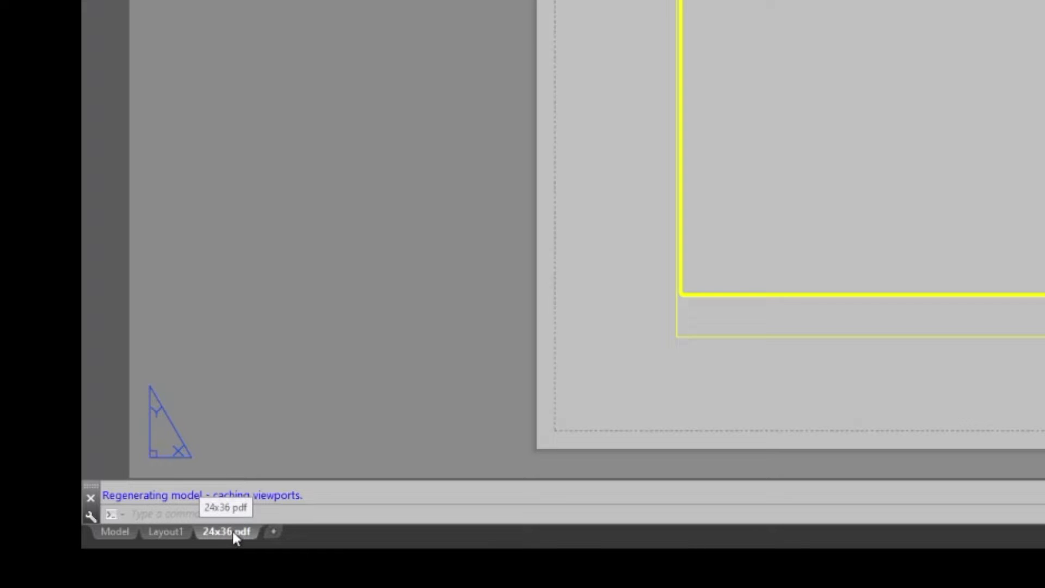
Modify the page setup of the 24x36 pdf layout to use the Adobe PDF printer
{"action": "right_click", "coordinate": [228, 533]}
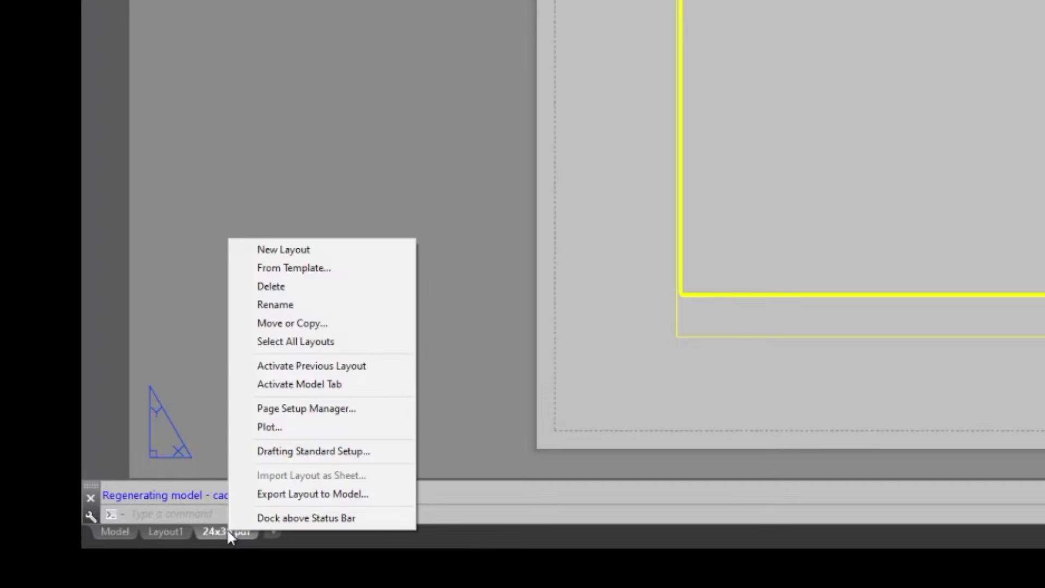
{"action": "left_click", "coordinate": [300, 415]}
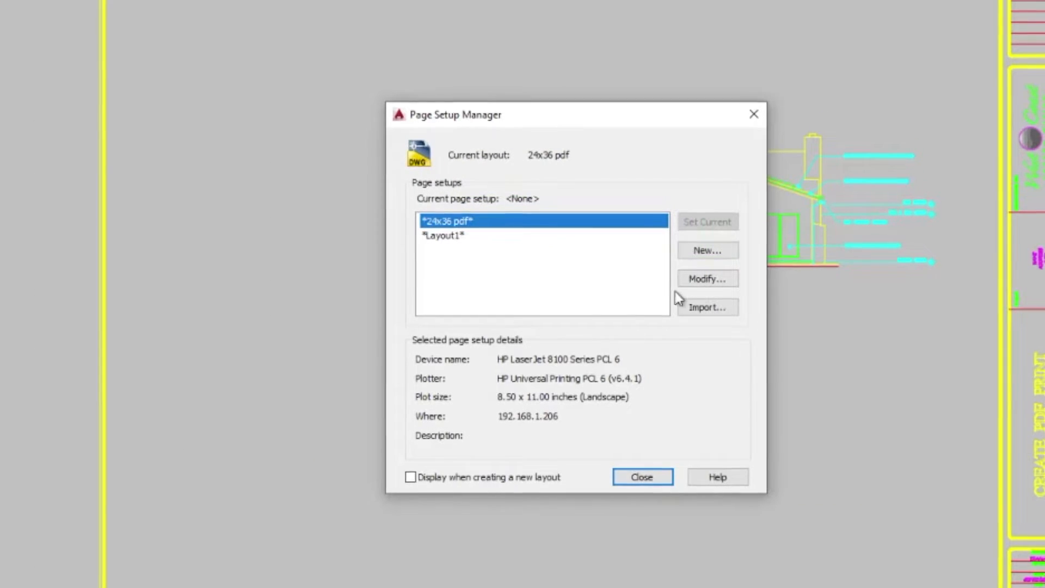
{"action": "left_click", "coordinate": [707, 278]}
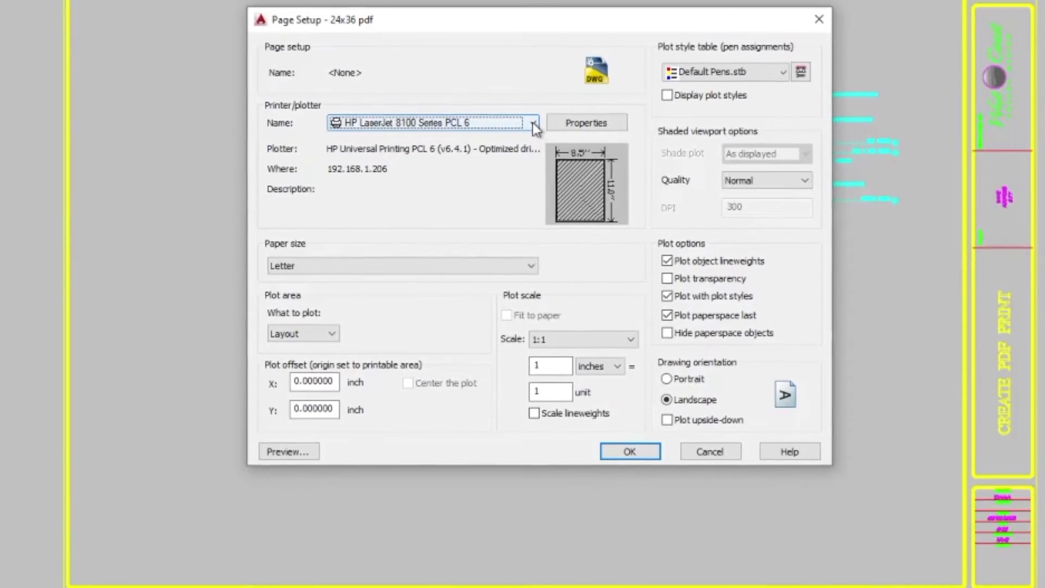
{"action": "left_click", "coordinate": [531, 120]}
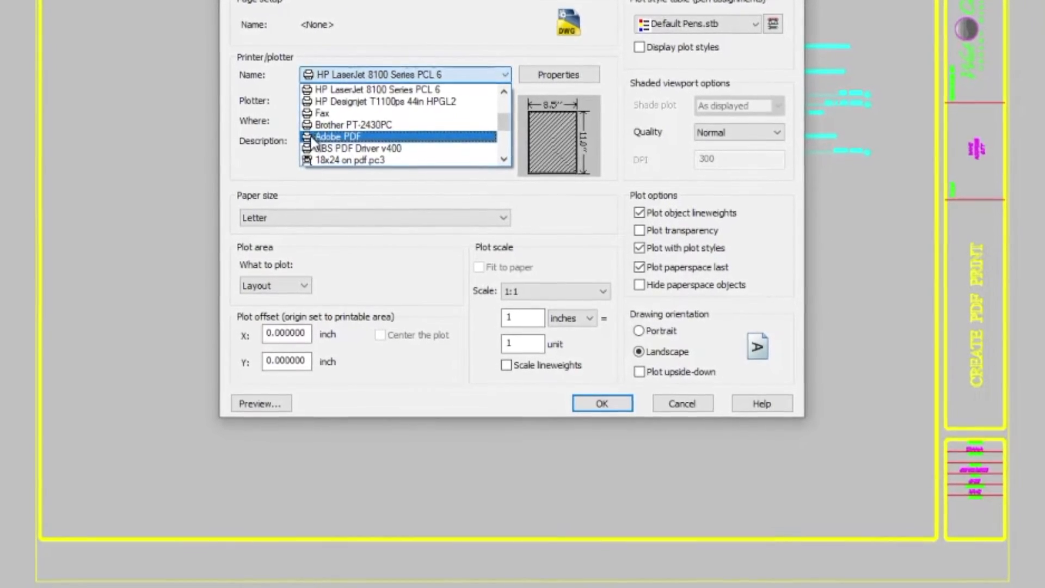
{"action": "left_click", "coordinate": [315, 143]}
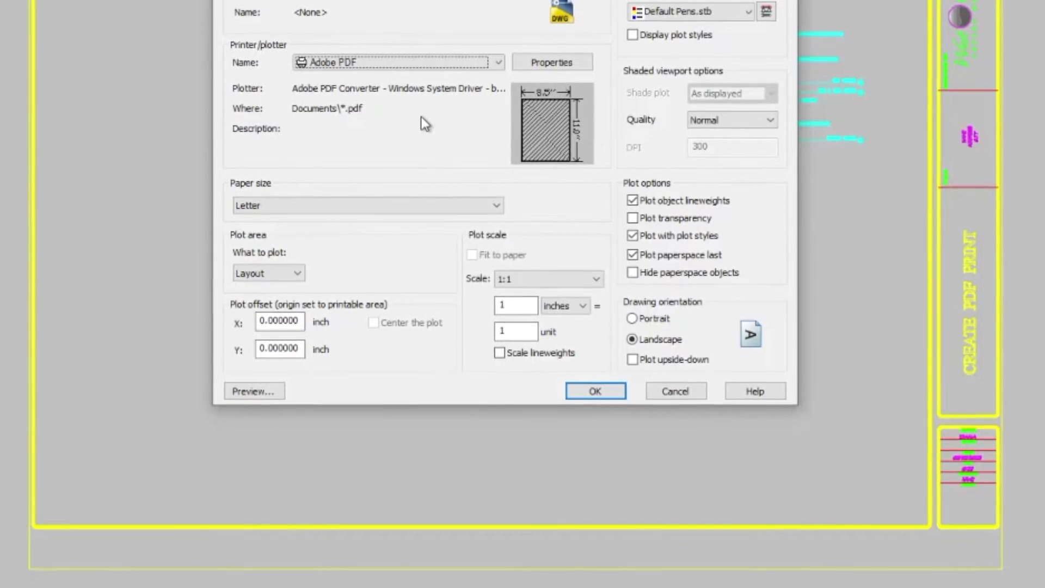
Open the custom document properties of the Adobe PDF plotter and look through the available Adobe PDF page sizes
{"action": "left_click", "coordinate": [554, 59]}
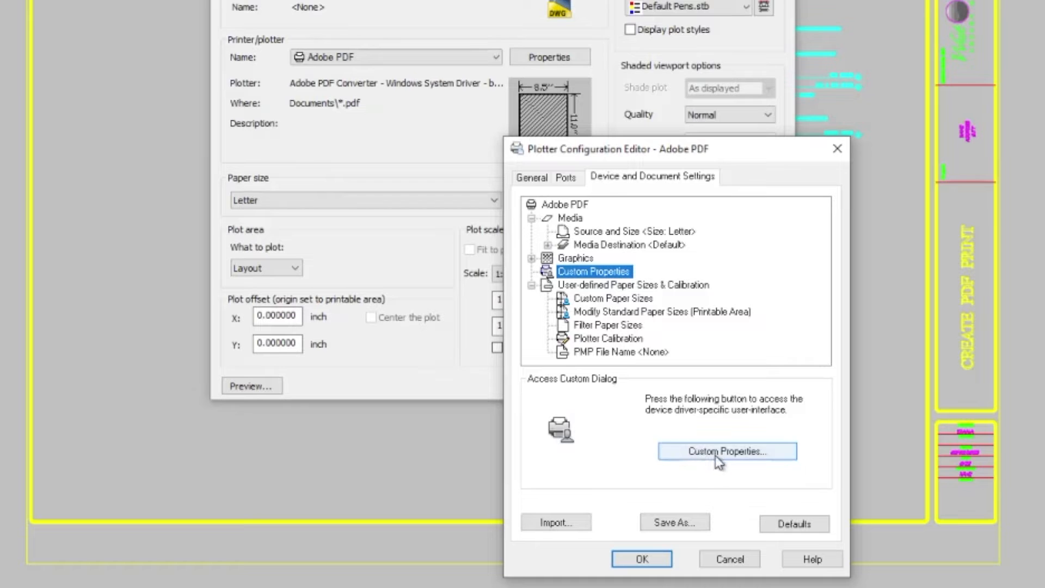
{"action": "left_click", "coordinate": [757, 450]}
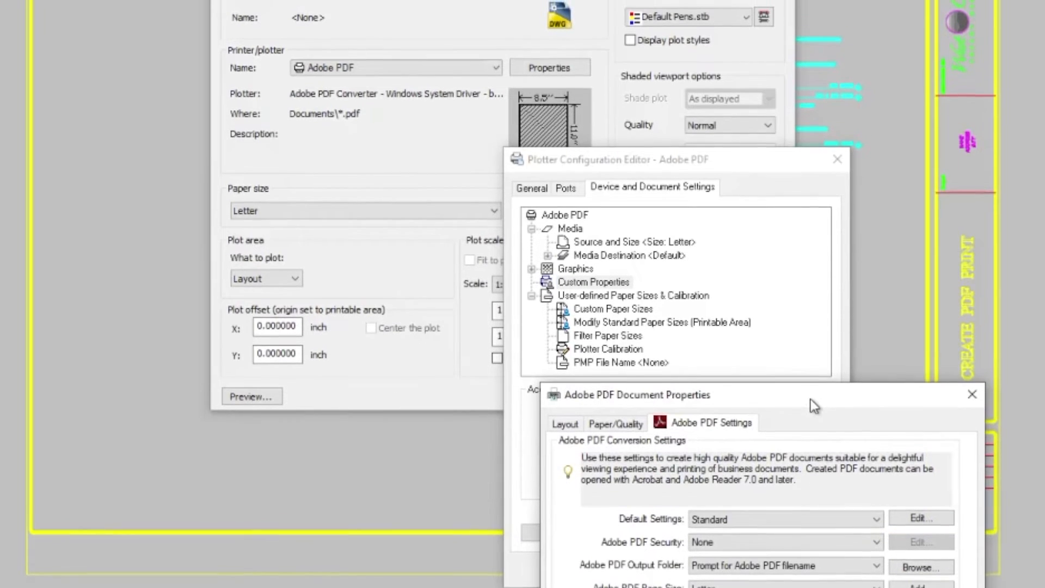
{"action": "left_click_drag", "start_coordinate": [807, 390], "coordinate": [798, 0]}
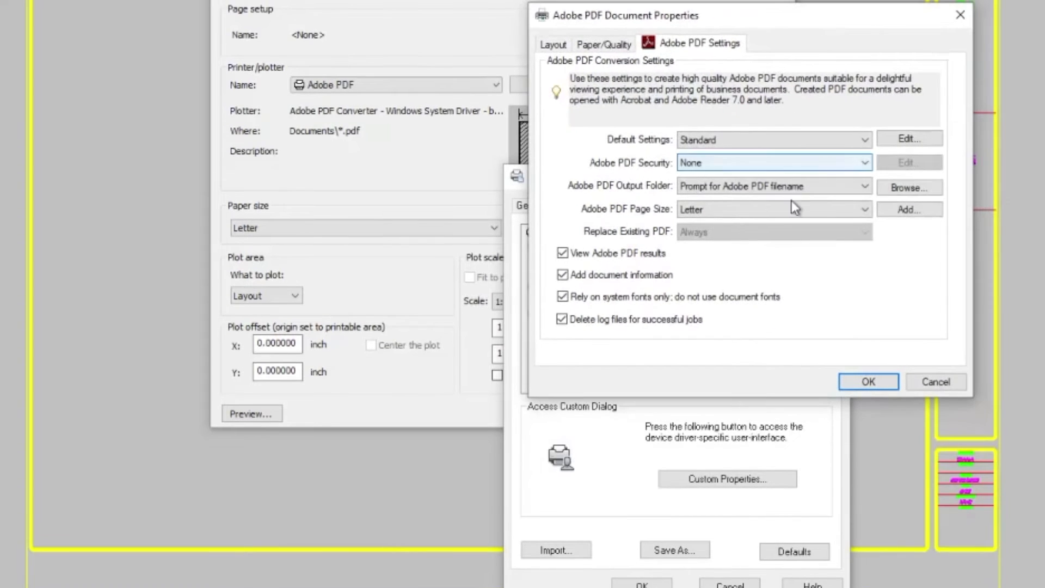
{"action": "mouse_move", "coordinate": [851, 306]}
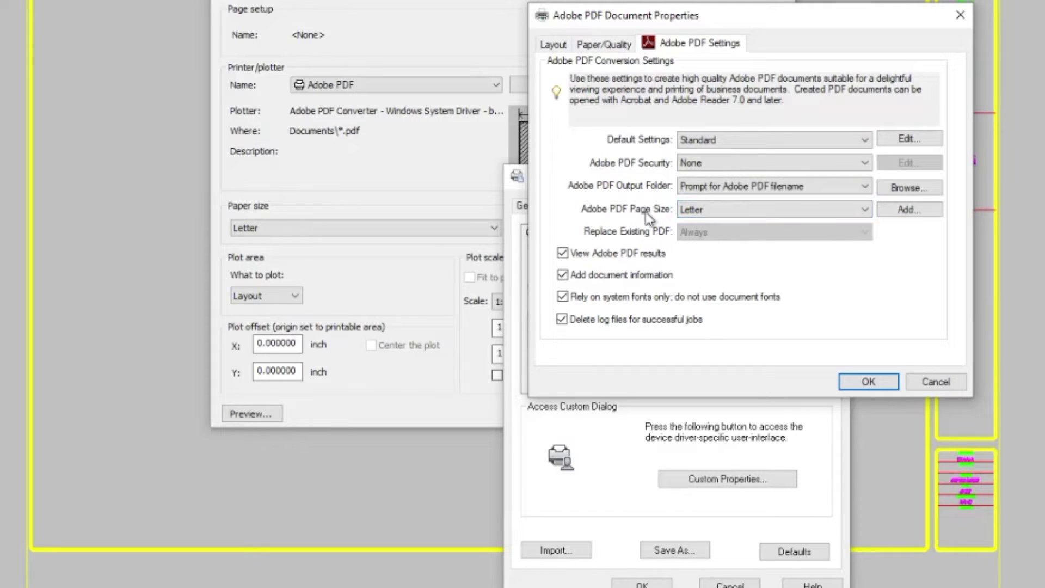
{"action": "left_click", "coordinate": [829, 210]}
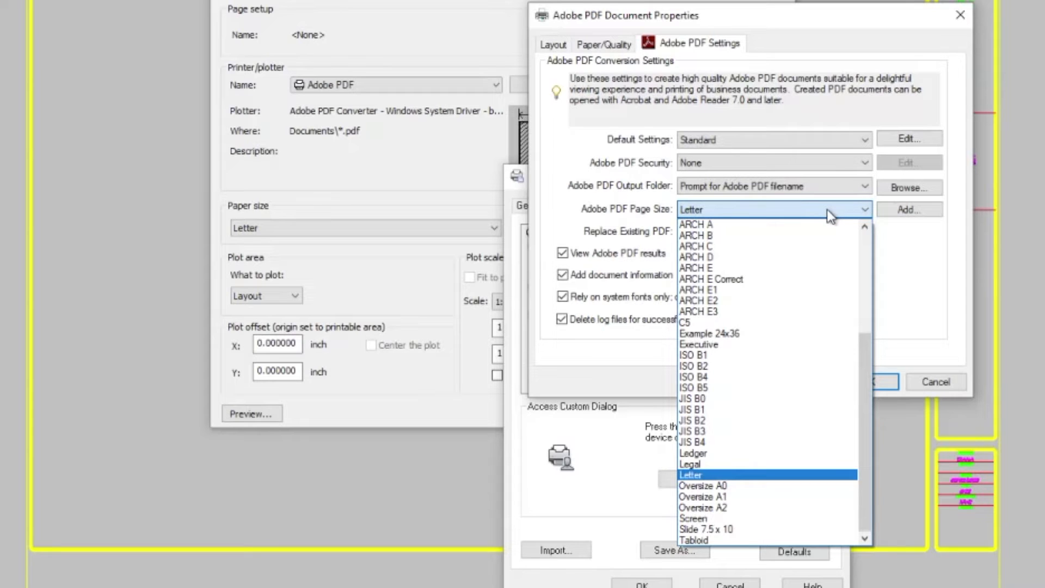
{"action": "left_click_drag", "start_coordinate": [862, 349], "coordinate": [867, 256]}
{"action": "left_click", "coordinate": [893, 254]}
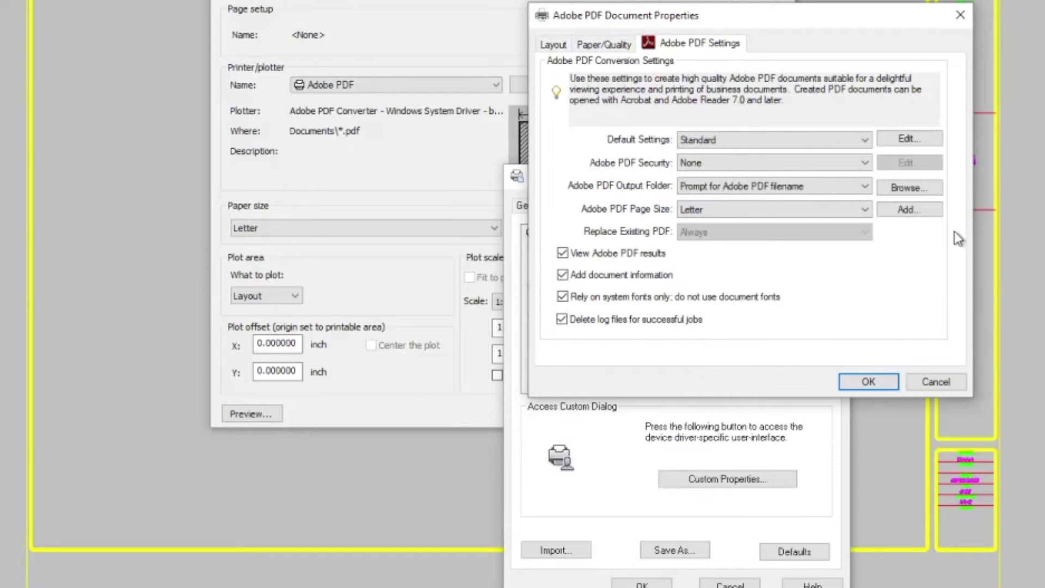
Start a new custom paper size for the Adobe PDF printer and name it "pdf 24x36 Example"
{"action": "left_click", "coordinate": [905, 210]}
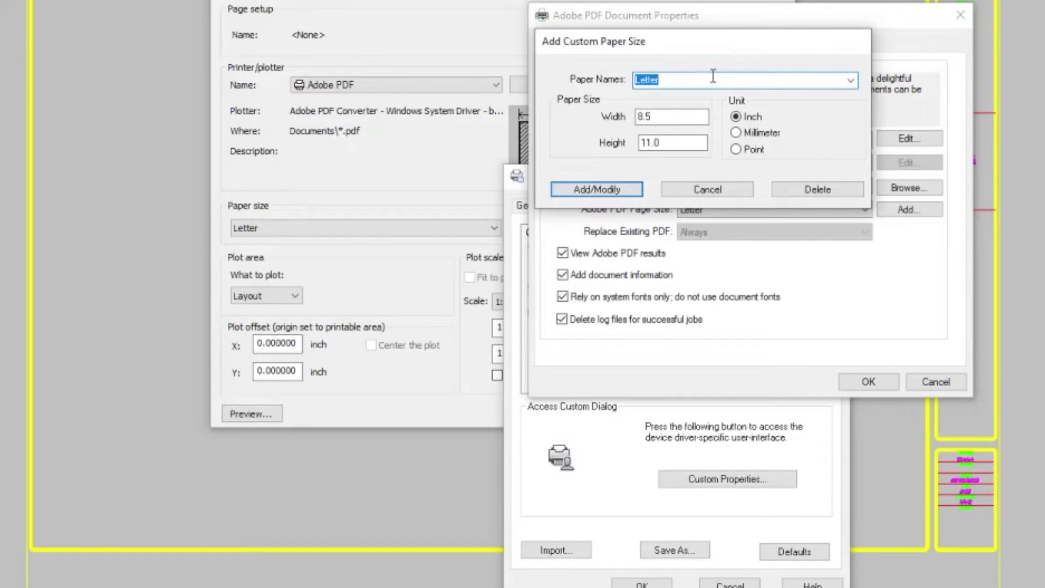
{"action": "type", "text": "24x36 E"}
{"action": "key", "text": "BackSpace"}
{"action": "type", "text": "Example"}
{"action": "key", "text": "Left"}
{"action": "key", "text": "Left"}
{"action": "key", "text": "Left"}
{"action": "key", "text": "Left"}
{"action": "key", "text": "Left"}
{"action": "key", "text": "Left"}
{"action": "key", "text": "Left"}
{"action": "key", "text": "Left"}
{"action": "key", "text": "Left"}
{"action": "key", "text": "Left"}
{"action": "key", "text": "Left"}
{"action": "key", "text": "Left"}
{"action": "key", "text": "Left"}
{"action": "type", "text": "pdf"}
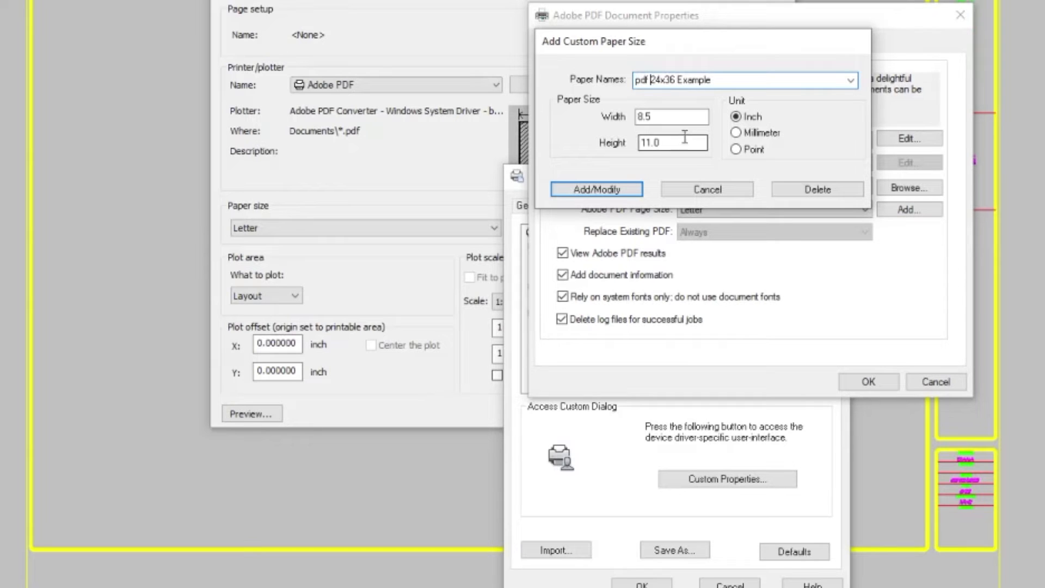
Set the custom paper size to 36 inches wide and 24 inches high and add it to the printer
{"action": "left_click_drag", "start_coordinate": [662, 115], "coordinate": [600, 117]}
{"action": "type", "text": "36"}
{"action": "left_click_drag", "start_coordinate": [678, 142], "coordinate": [654, 147]}
{"action": "type", "text": "24"}
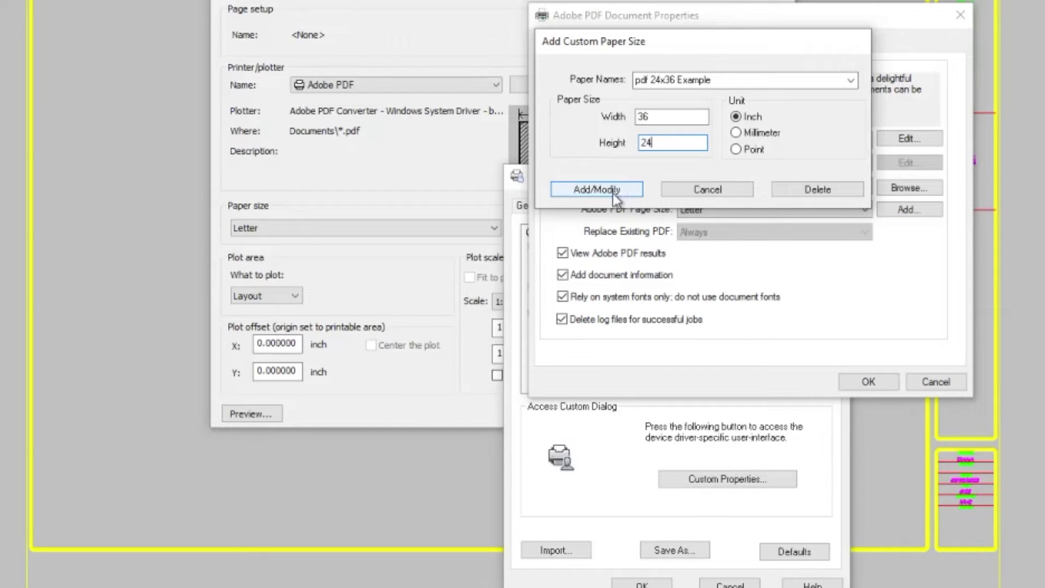
{"action": "left_click", "coordinate": [597, 191]}
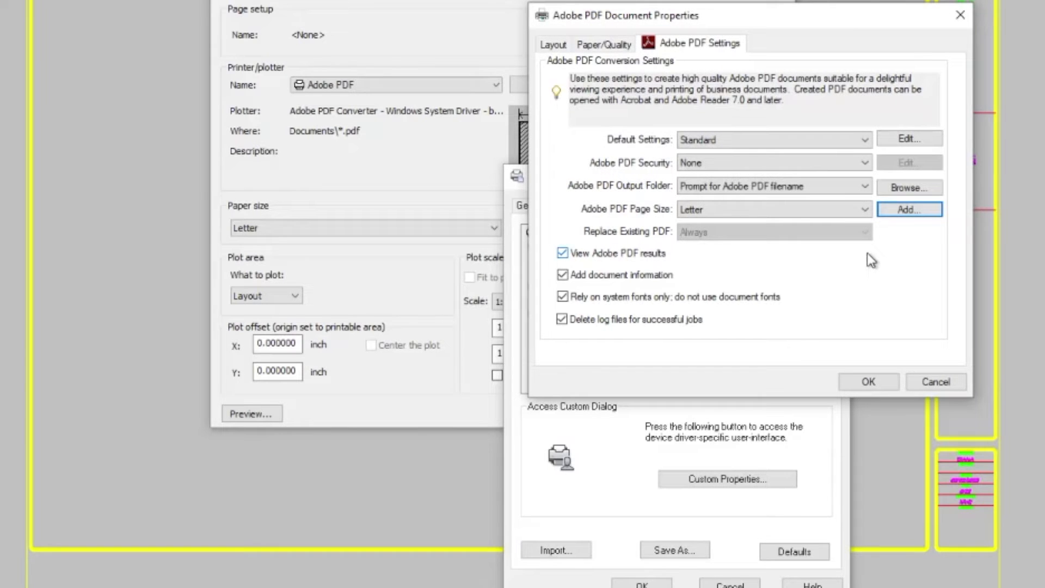
Choose pdf 24x36 Example as the Adobe PDF page size and accept the document properties
{"action": "left_click", "coordinate": [864, 210]}
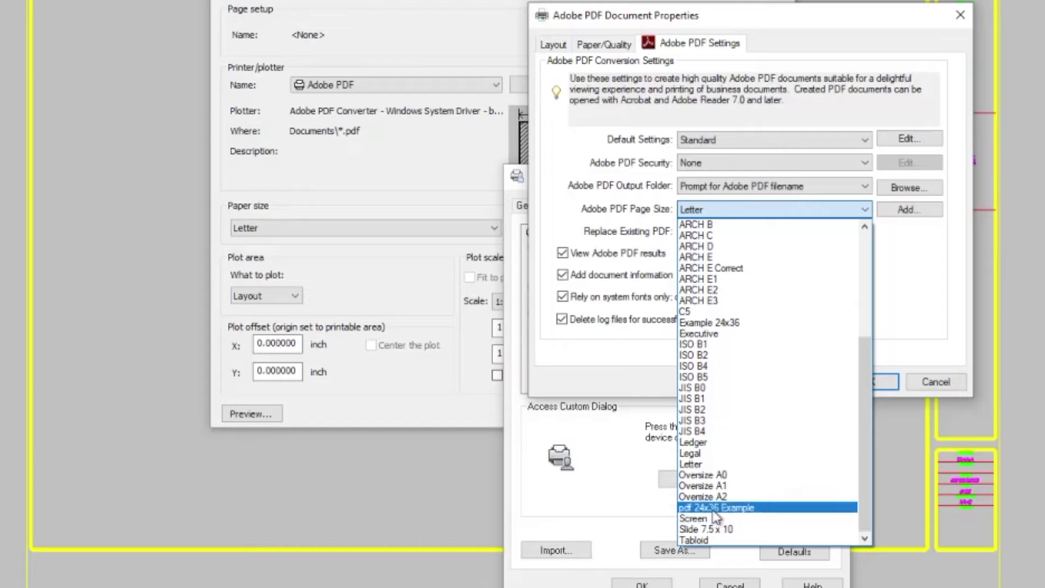
{"action": "left_click", "coordinate": [697, 508]}
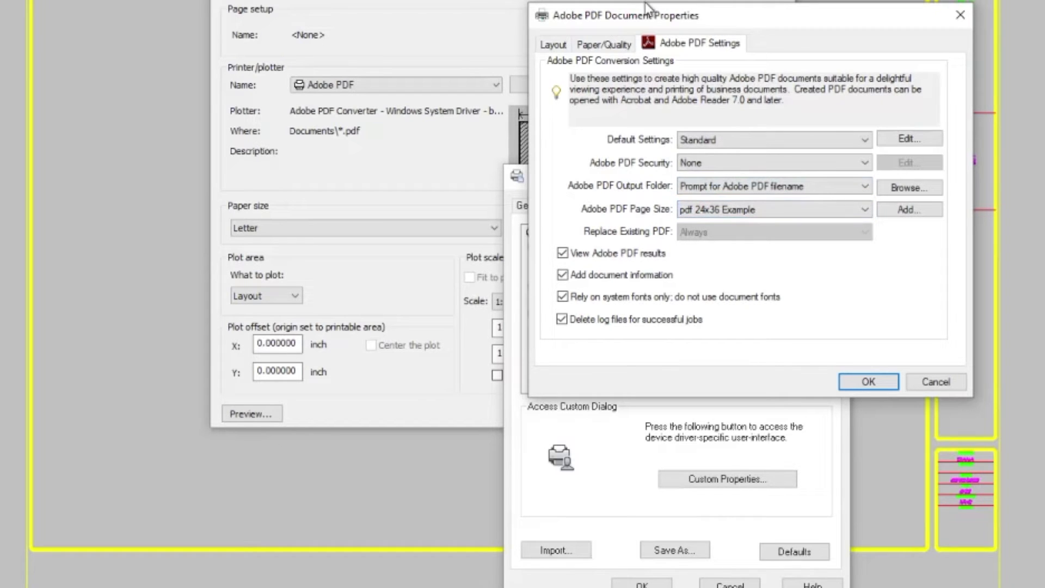
{"action": "left_click", "coordinate": [865, 383]}
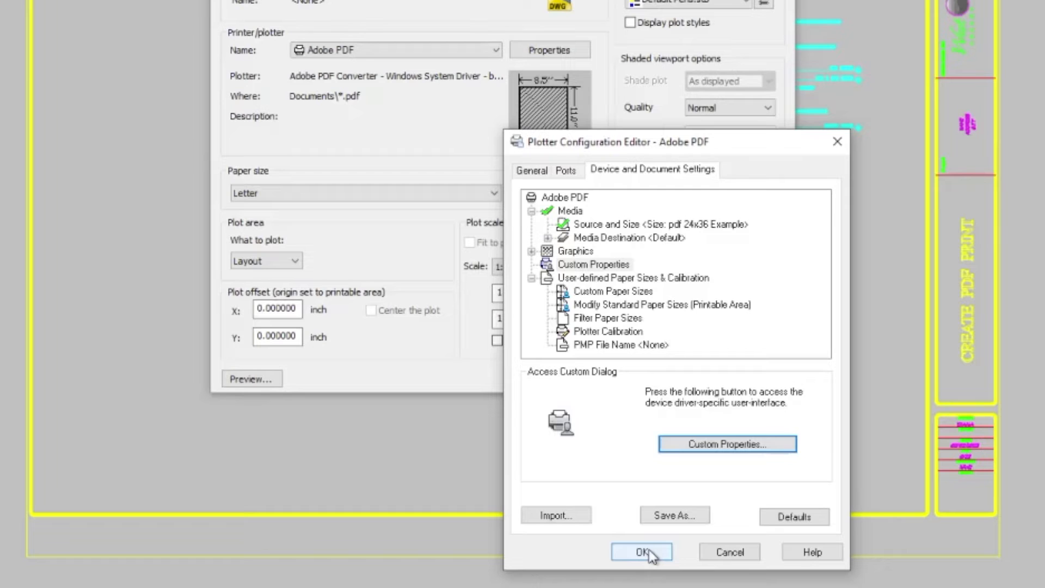
Save the plotter configuration changes to a new file named "Example 24x36 pdf.pc3" in the plotters folder
{"action": "left_click", "coordinate": [647, 552]}
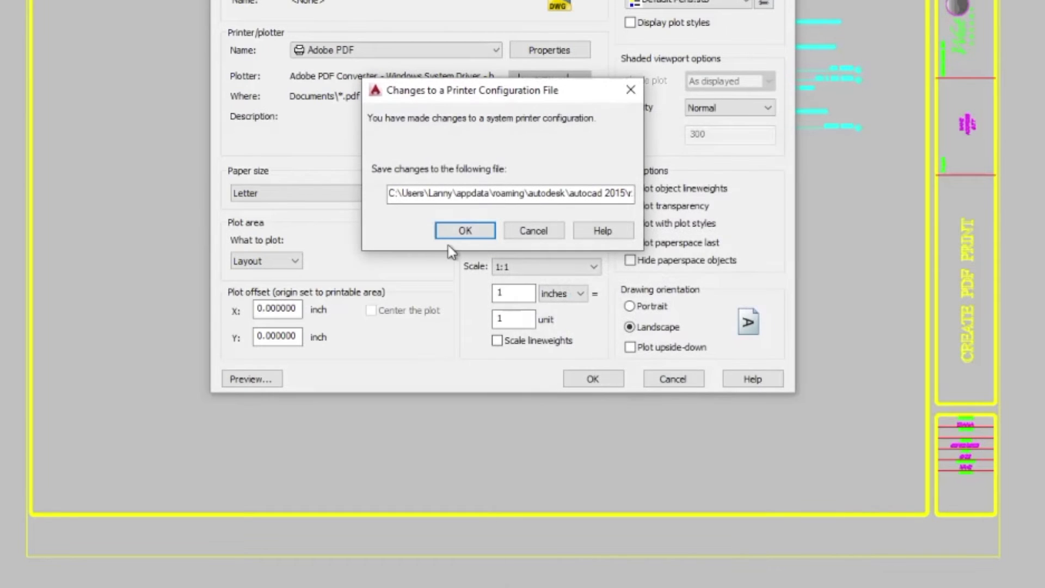
{"action": "left_click_drag", "start_coordinate": [608, 193], "coordinate": [645, 195]}
{"action": "left_click_drag", "start_coordinate": [569, 193], "coordinate": [616, 193]}
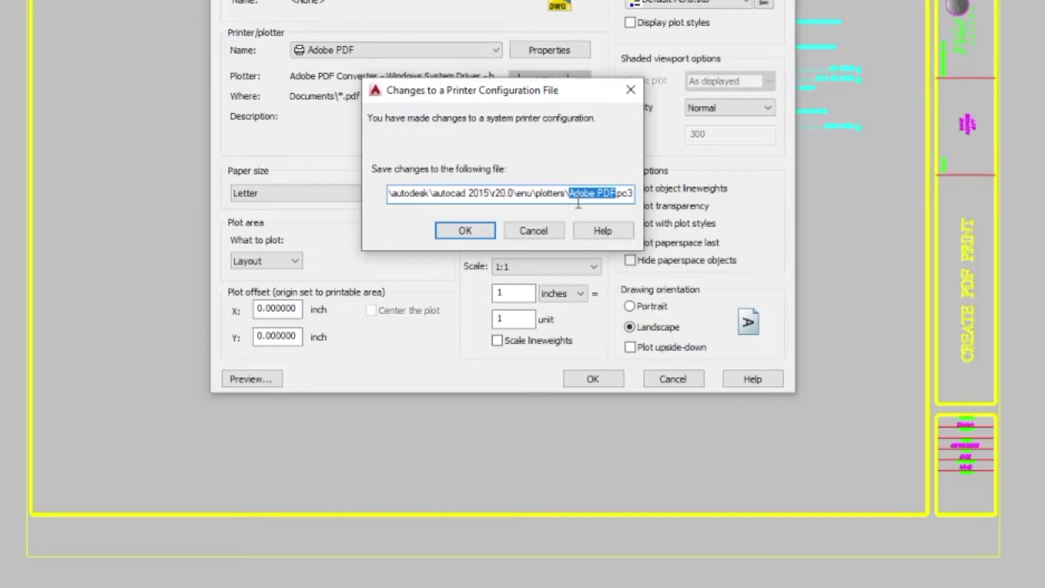
{"action": "type", "text": "E"}
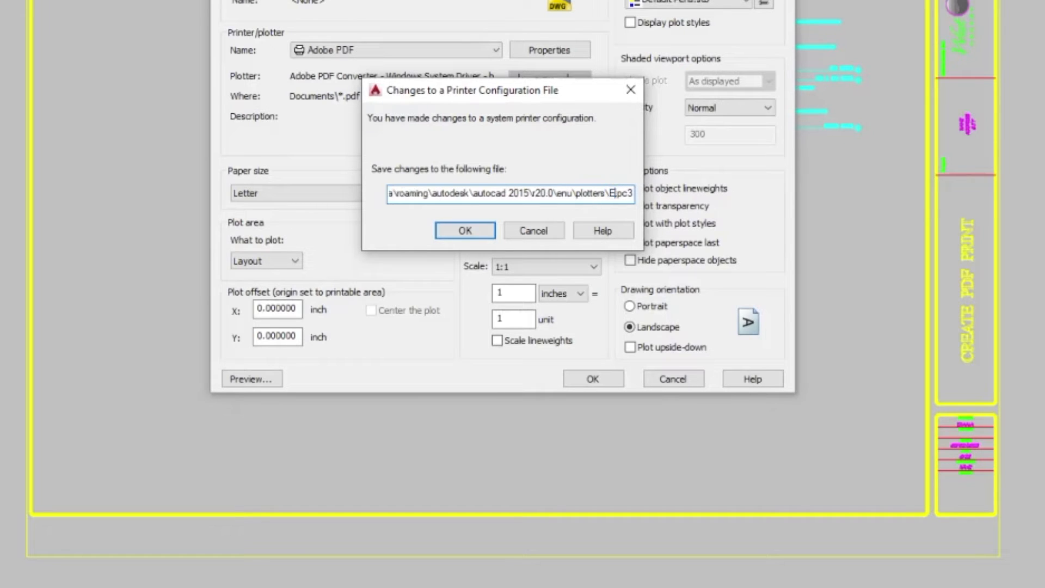
{"action": "type", "text": "xample"}
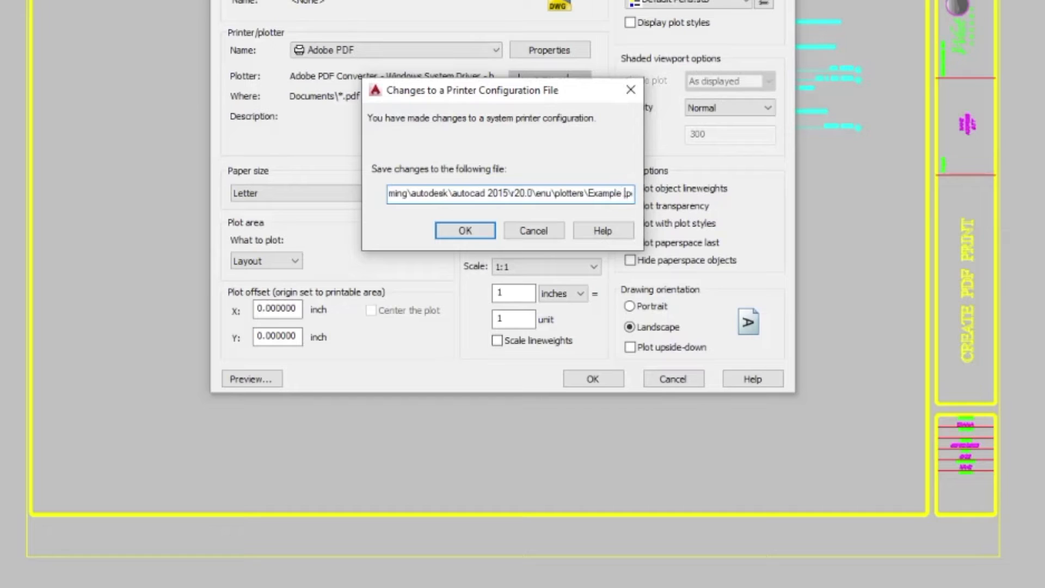
{"action": "type", "text": " 24x36 pdf"}
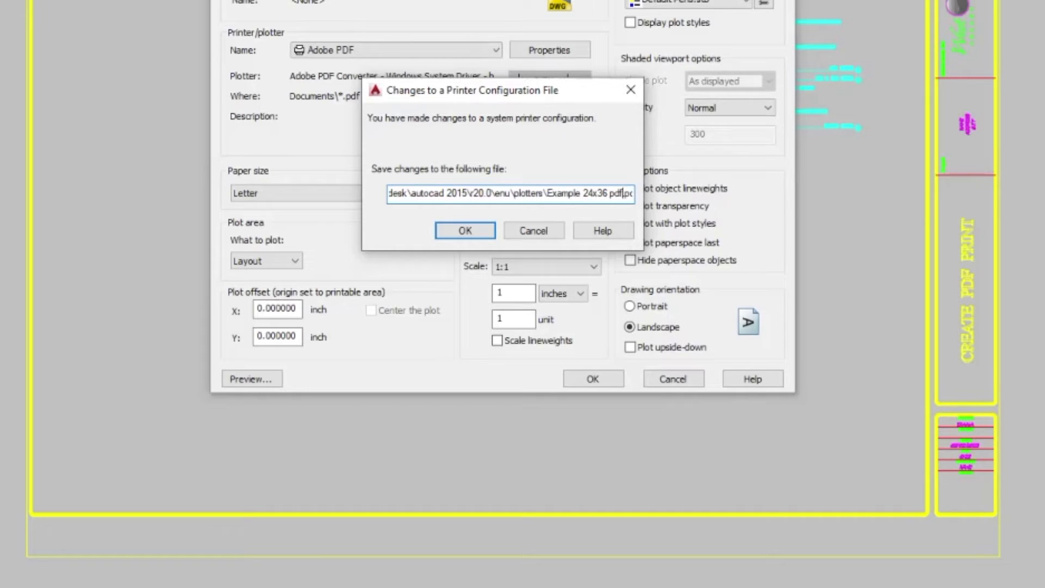
{"action": "left_click", "coordinate": [476, 228]}
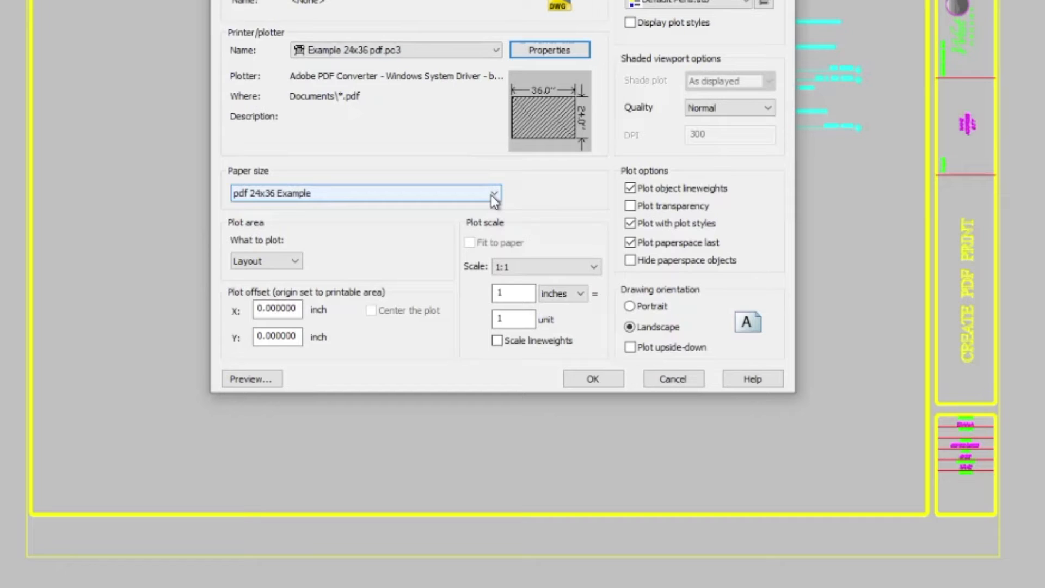
Set the plot scale of the 24x36 pdf page setup to 1/4" = 1'-0" and close the Page Setup Manager
{"action": "left_click", "coordinate": [286, 197]}
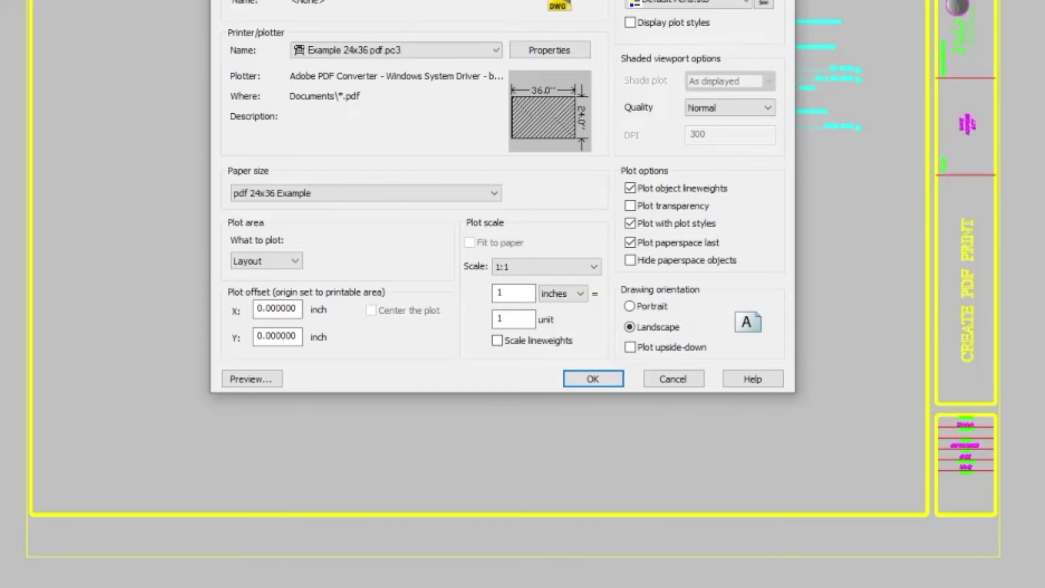
{"action": "left_click_drag", "start_coordinate": [501, 0], "coordinate": [348, 0]}
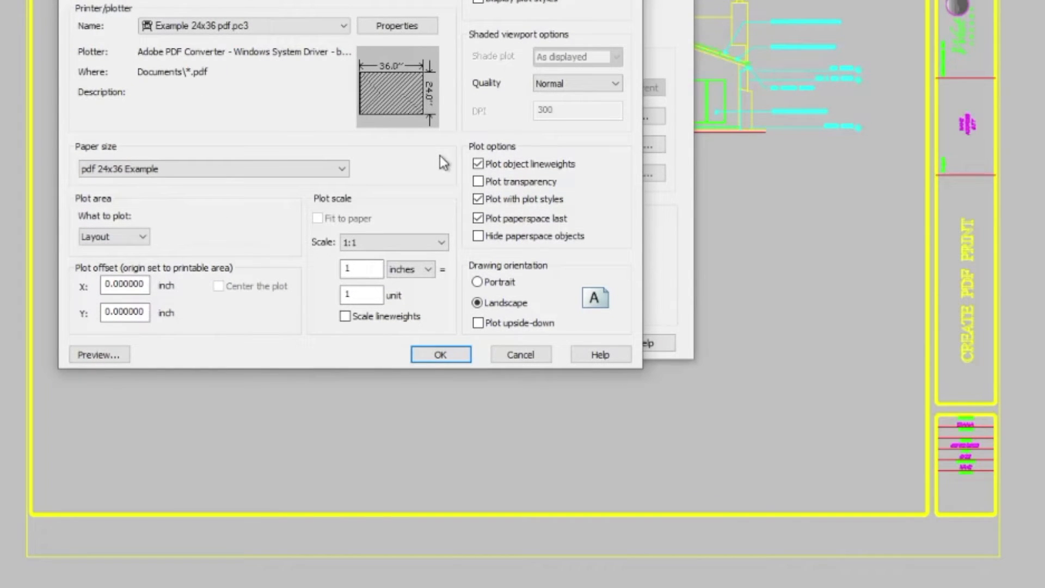
{"action": "left_click", "coordinate": [441, 242]}
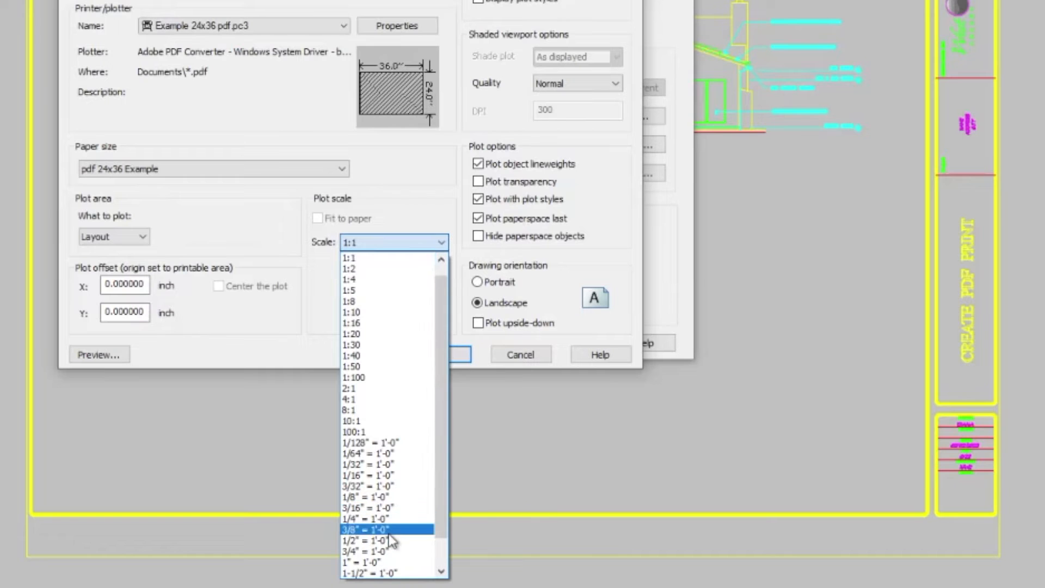
{"action": "left_click", "coordinate": [377, 519]}
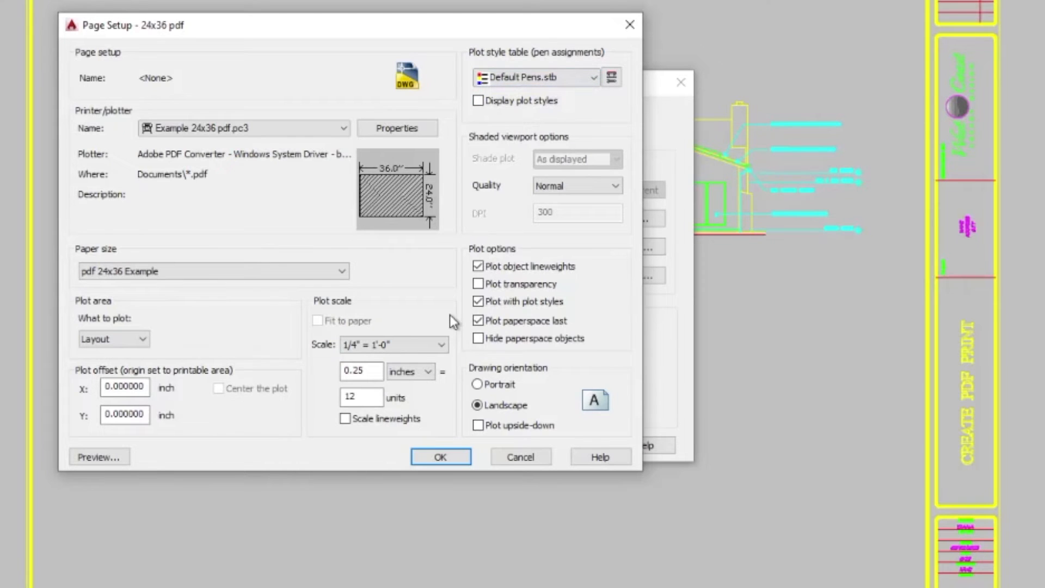
{"action": "left_click", "coordinate": [440, 457]}
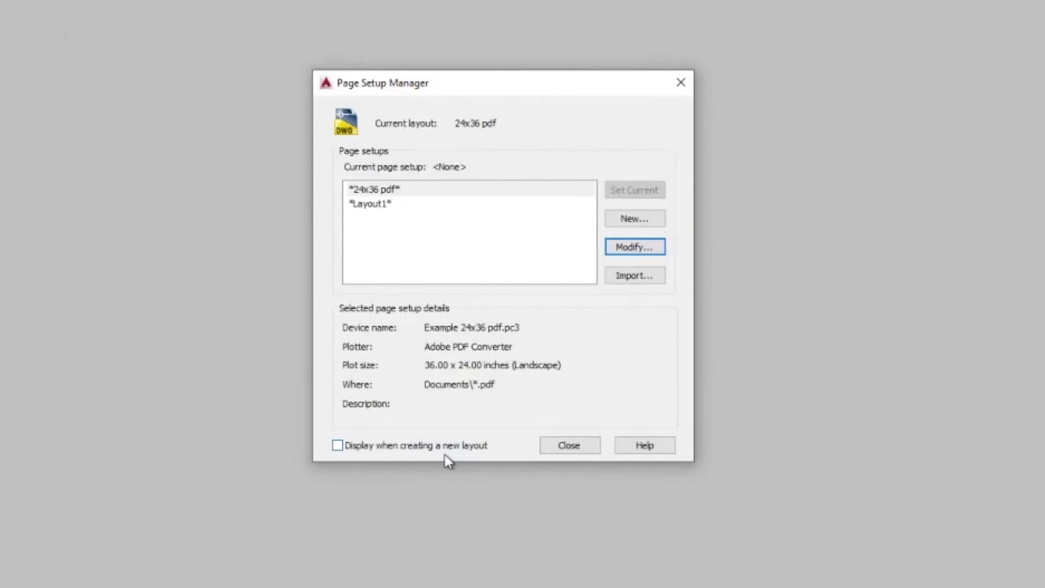
{"action": "left_click", "coordinate": [569, 446]}
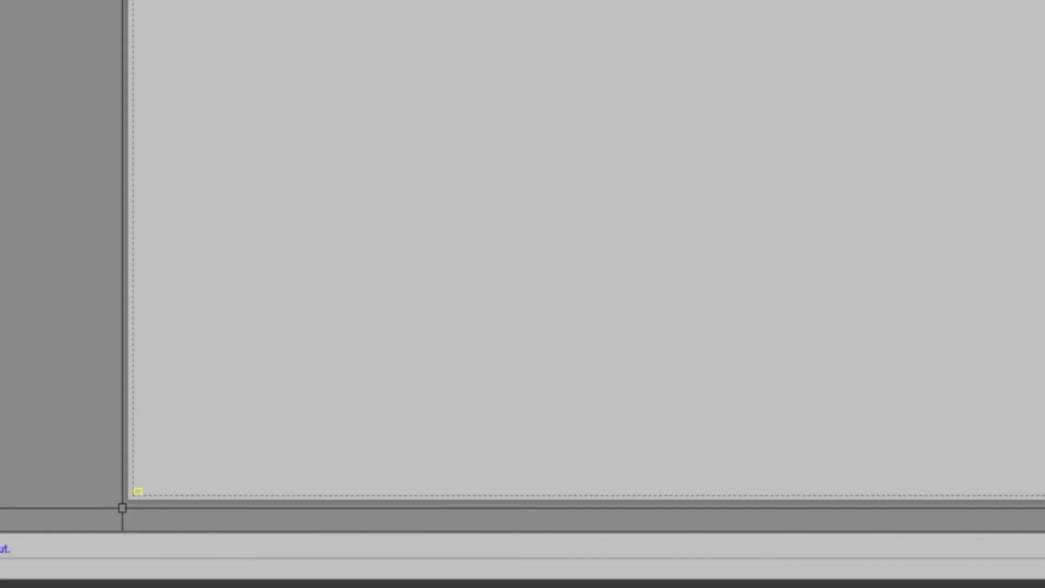
Stretch the viewport's lower-left corner to just outside the lower-left corner of the layout's dashed printable area
{"action": "scroll", "coordinate": [121, 508], "scroll_direction": "down", "scroll_amount": 5}
{"action": "scroll", "coordinate": [162, 443], "scroll_direction": "up", "scroll_amount": 4}
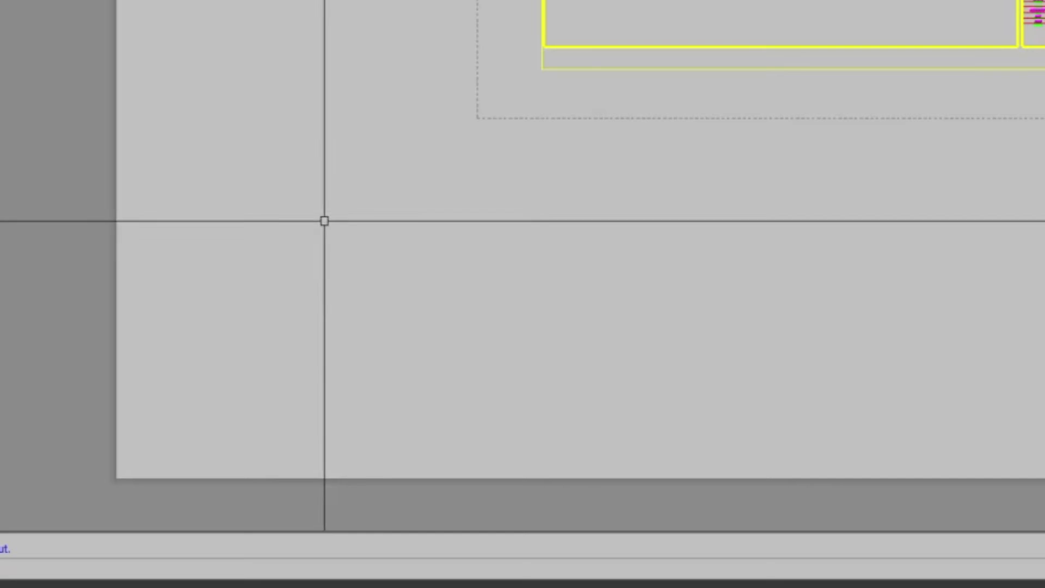
{"action": "left_click", "coordinate": [569, 72]}
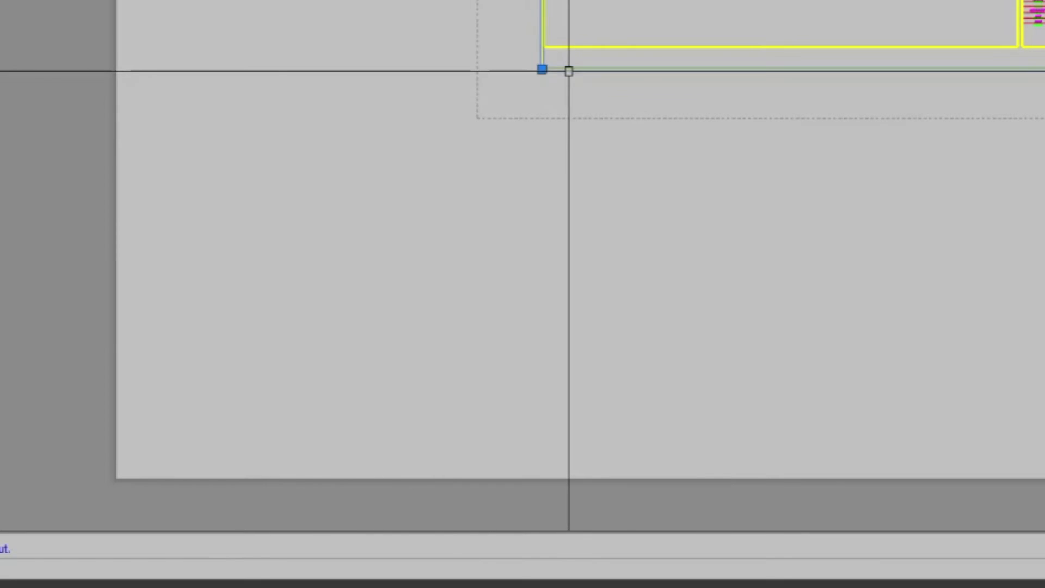
{"action": "left_click", "coordinate": [542, 69]}
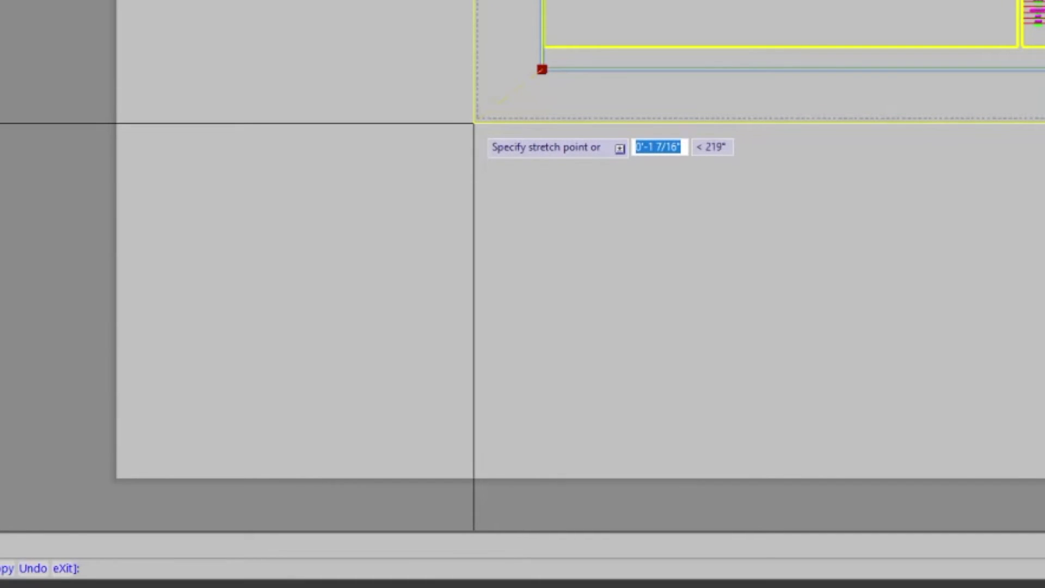
{"action": "left_click", "coordinate": [474, 123]}
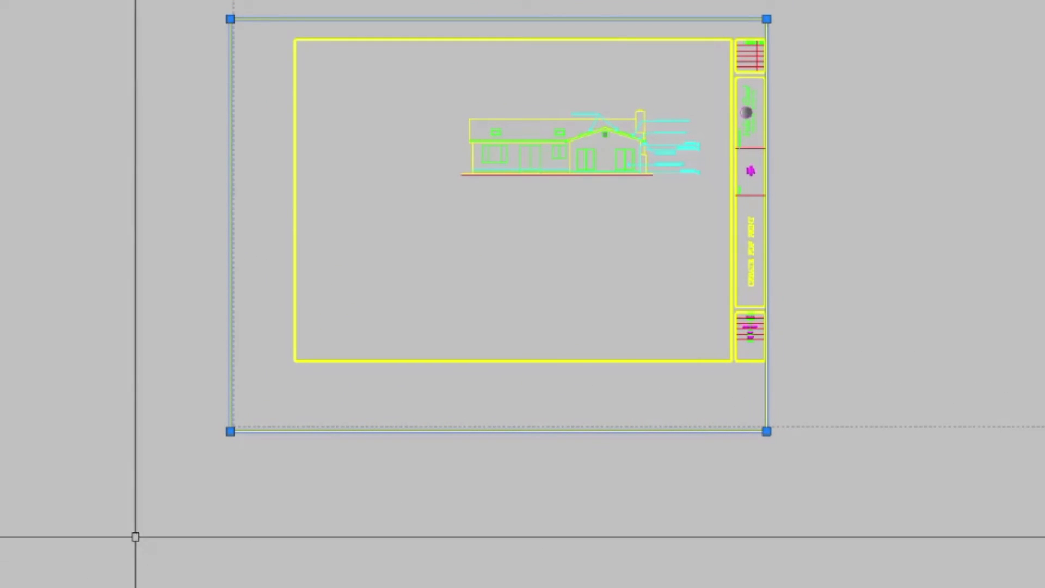
Stretch the viewport's upper-right corner to the upper-right corner of the dashed printable area and deselect the viewport
{"action": "left_click", "coordinate": [766, 19]}
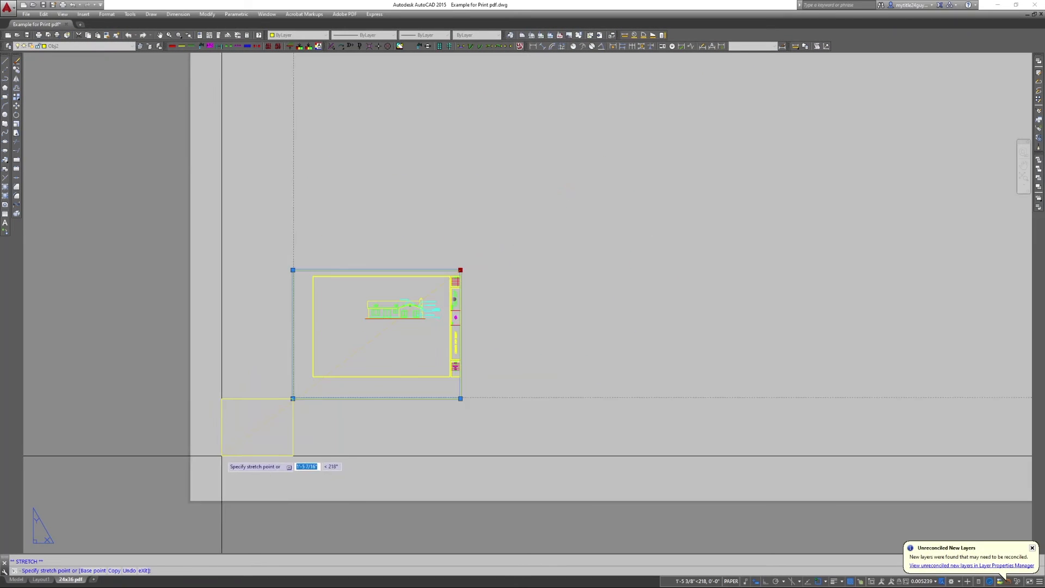
{"action": "scroll", "coordinate": [212, 466], "scroll_direction": "down", "scroll_amount": 4}
{"action": "scroll", "coordinate": [212, 467], "scroll_direction": "down", "scroll_amount": 6}
{"action": "scroll", "coordinate": [218, 470], "scroll_direction": "down", "scroll_amount": 5}
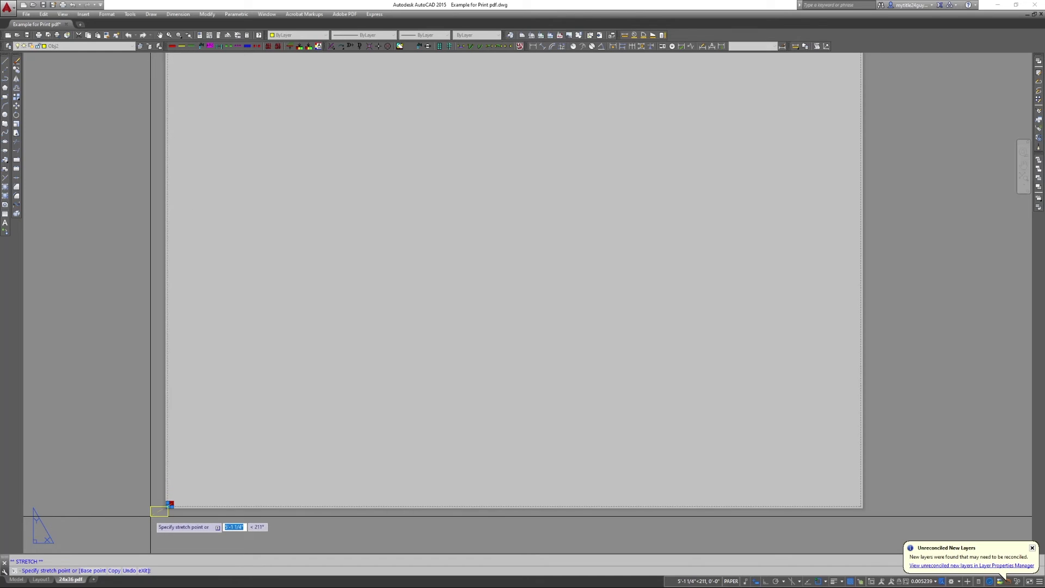
{"action": "scroll", "coordinate": [151, 516], "scroll_direction": "down", "scroll_amount": 2}
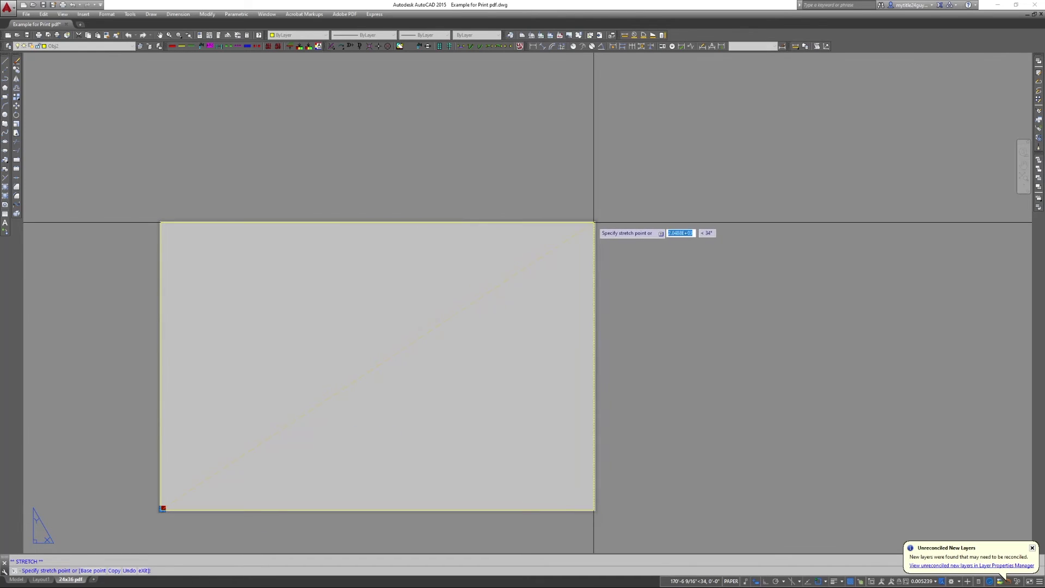
{"action": "scroll", "coordinate": [595, 221], "scroll_direction": "up", "scroll_amount": 4}
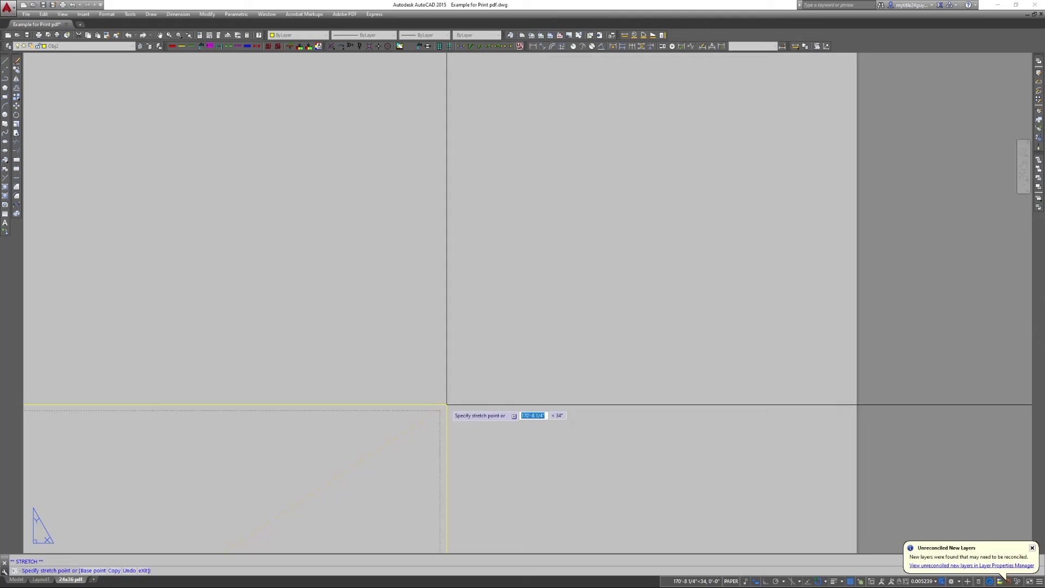
{"action": "left_click", "coordinate": [442, 408]}
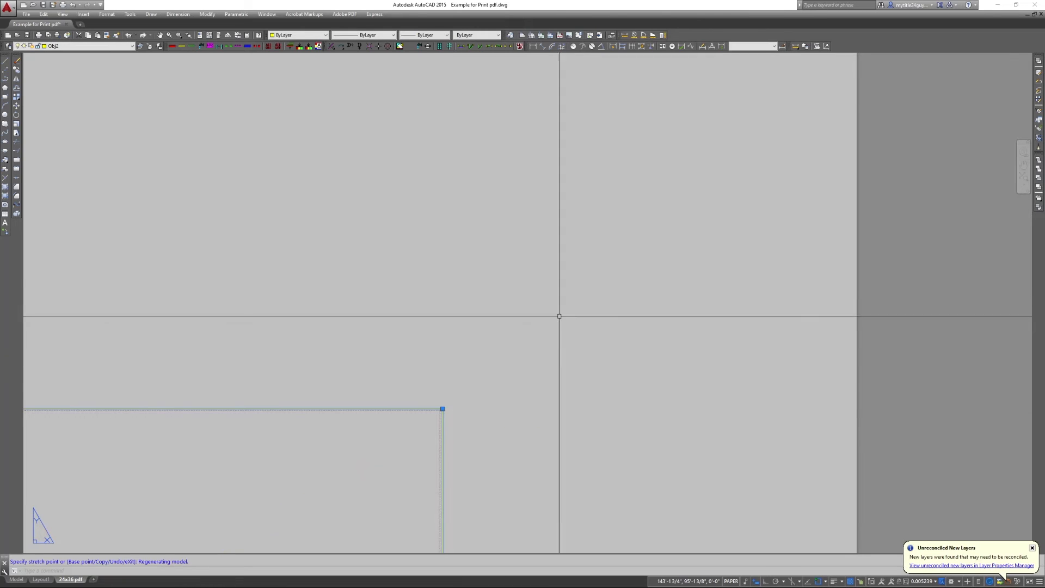
{"action": "key", "text": "Escape"}
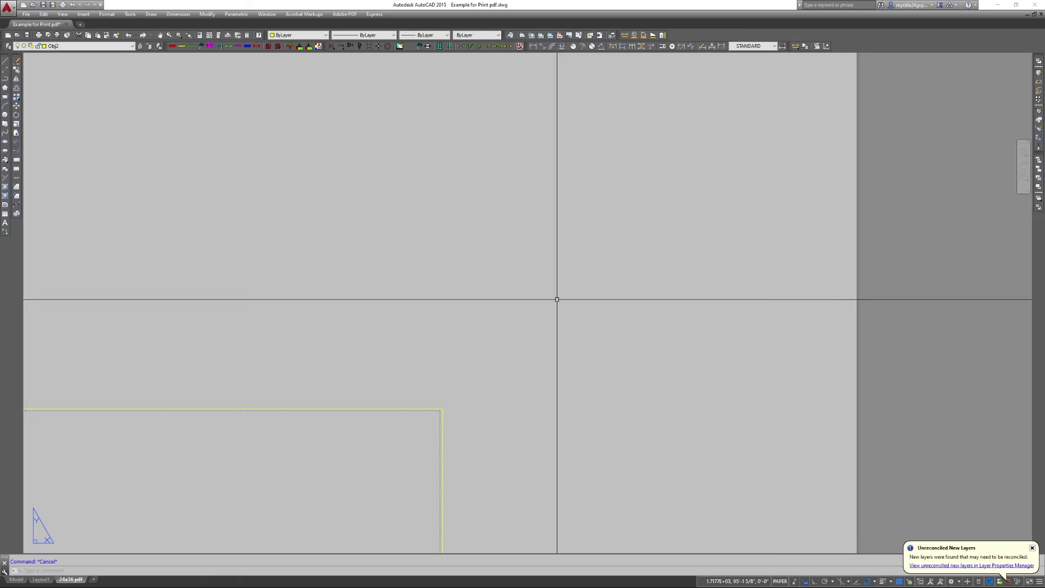
Activate model space inside the sheet viewport and zoom to the extents of the drawing
{"action": "key", "text": "Return"}
{"action": "type", "text": "e"}
{"action": "key", "text": "Return"}
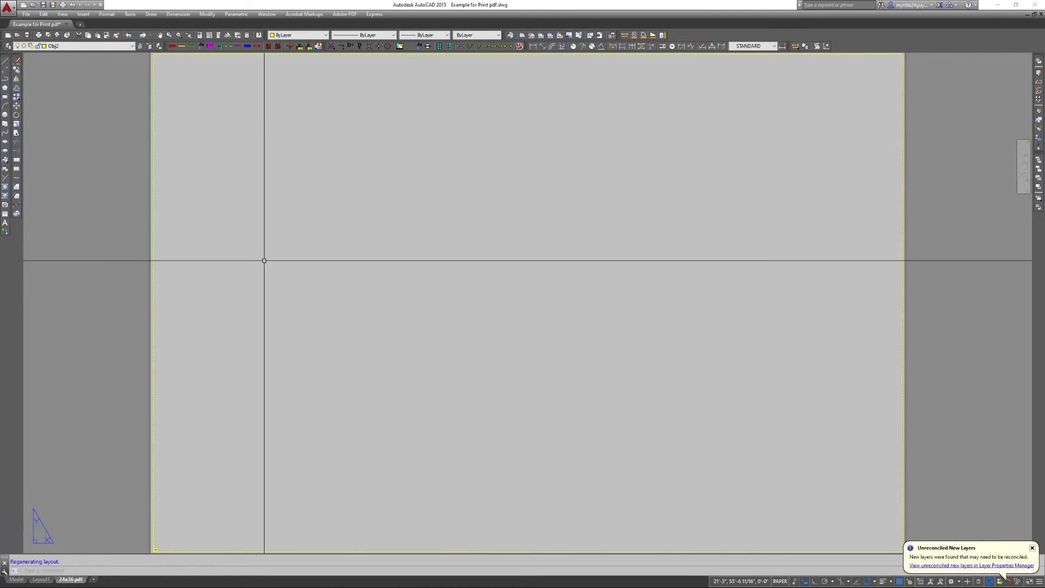
{"action": "double_click", "coordinate": [325, 230]}
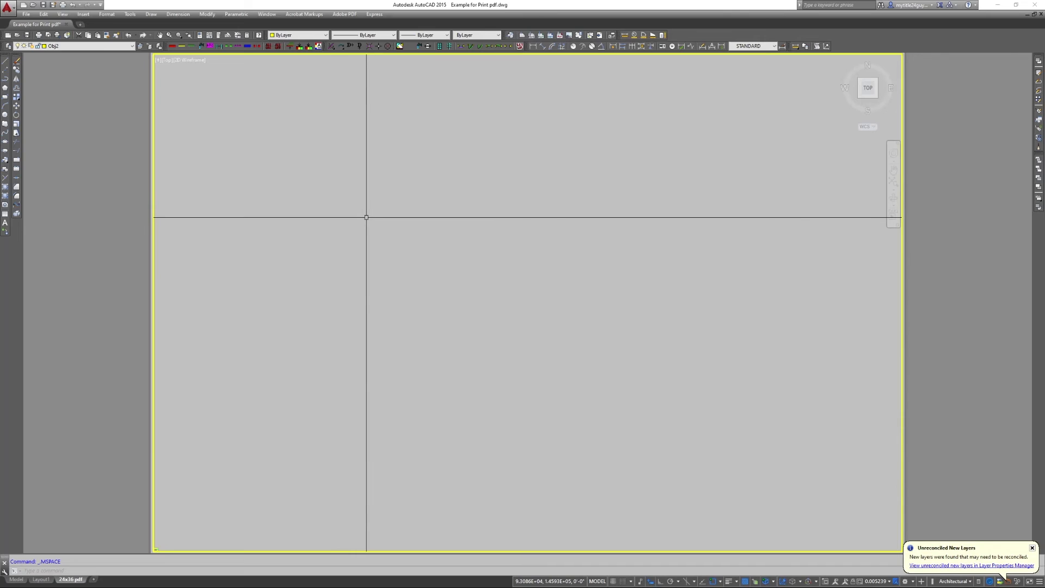
{"action": "type", "text": "z"}
{"action": "key", "text": "Return"}
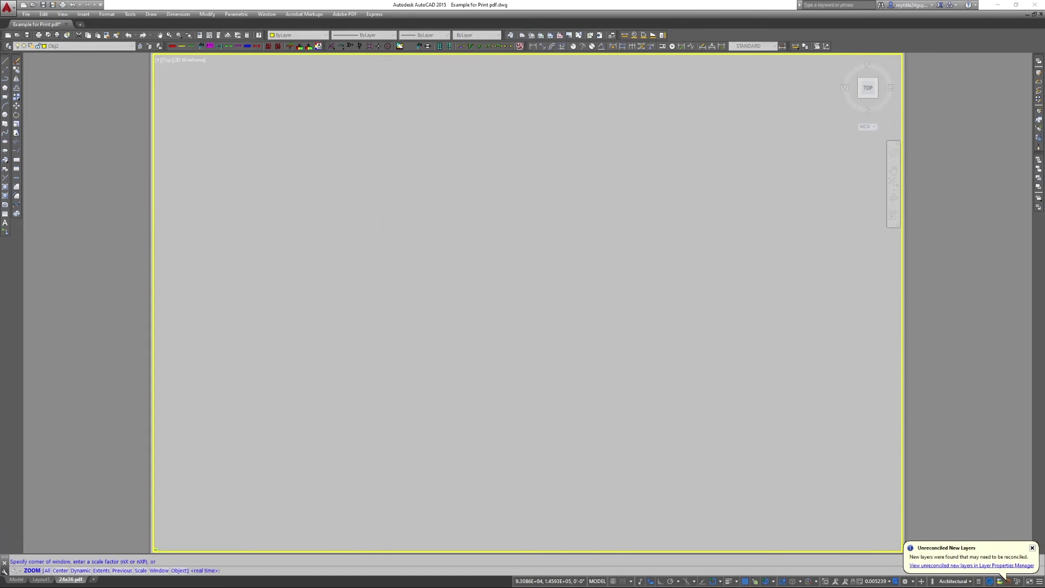
{"action": "type", "text": "e"}
{"action": "key", "text": "Return"}
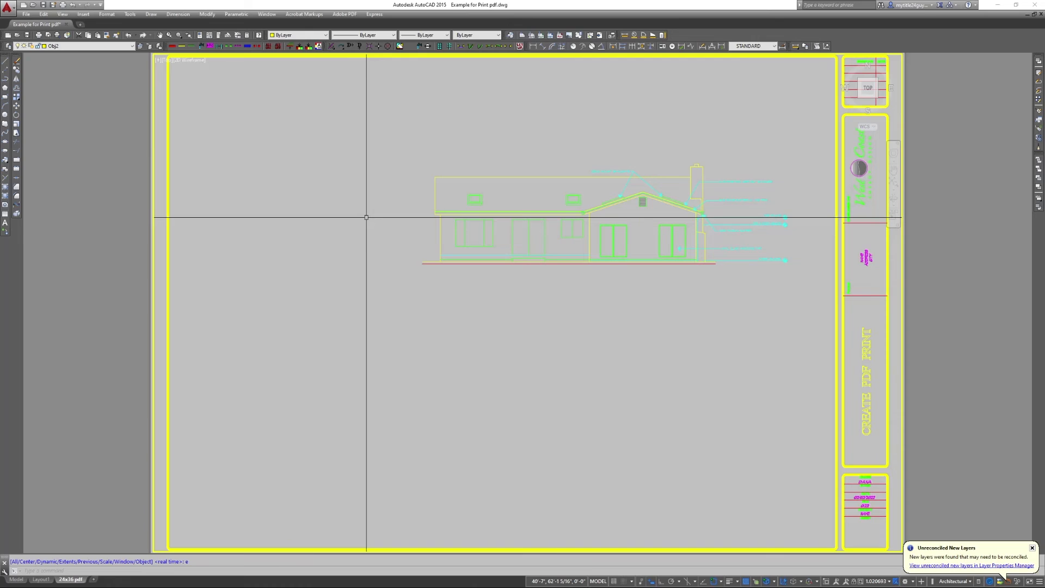
Scale the view inside the active viewport to a zoom factor of 1/1xp
{"action": "type", "text": "z"}
{"action": "key", "text": "Return"}
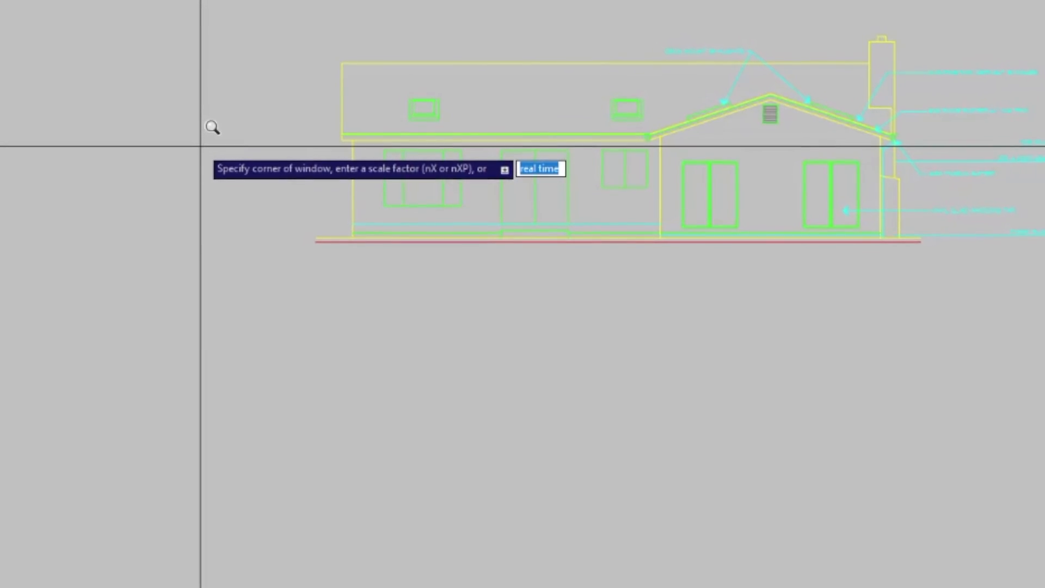
{"action": "type", "text": "s"}
{"action": "key", "text": "Return"}
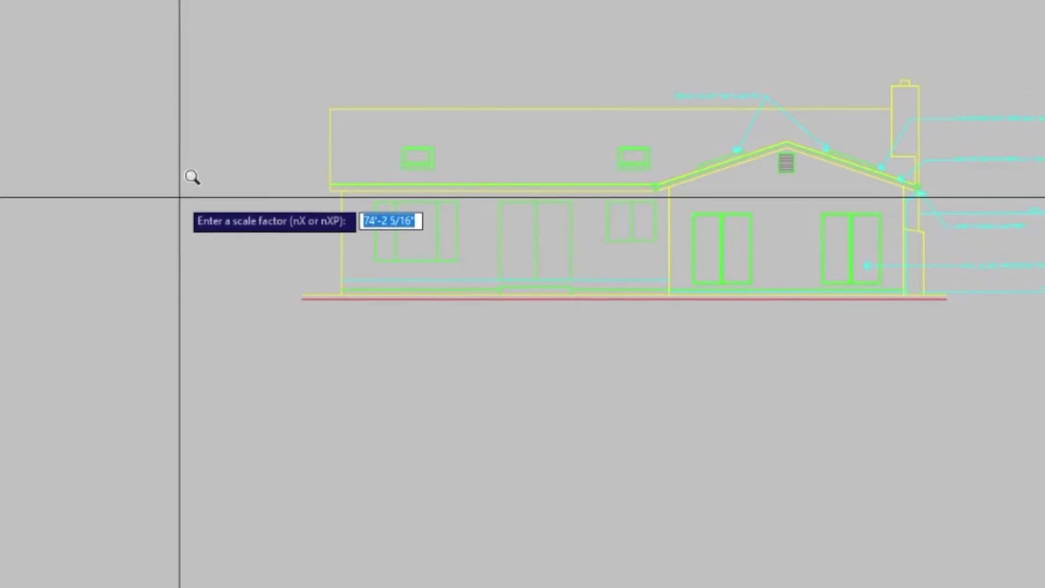
{"action": "type", "text": "1/1xp"}
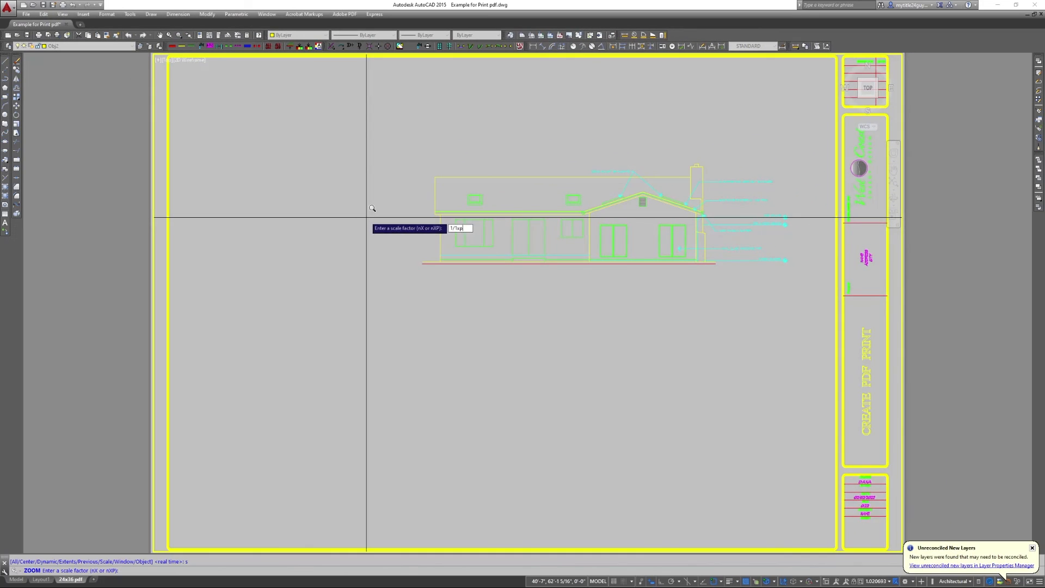
{"action": "key", "text": "Return"}
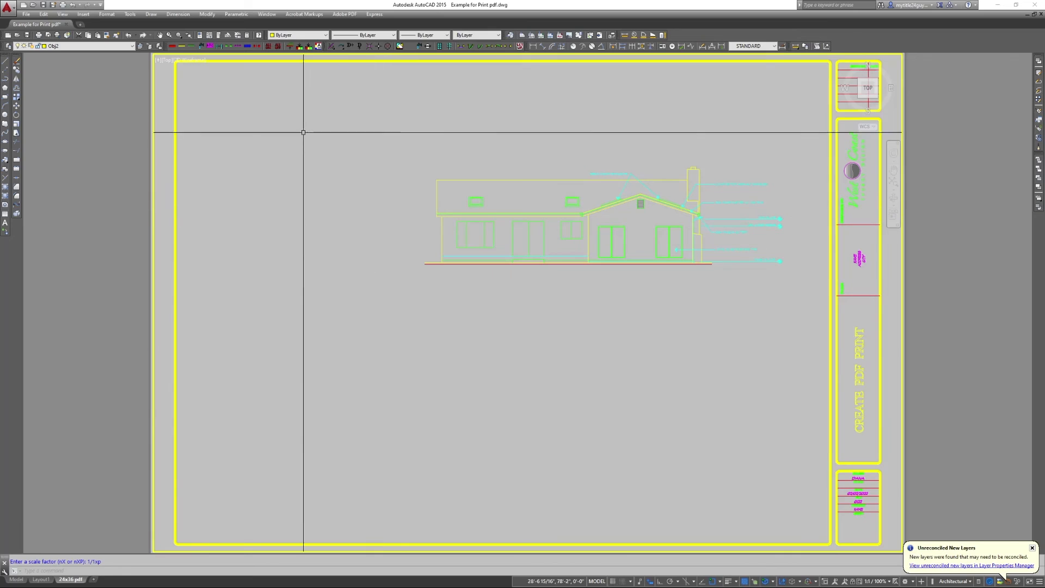
Pan the title block and elevation slightly to the right within the viewport and return to paper space
{"action": "left_click", "coordinate": [160, 36]}
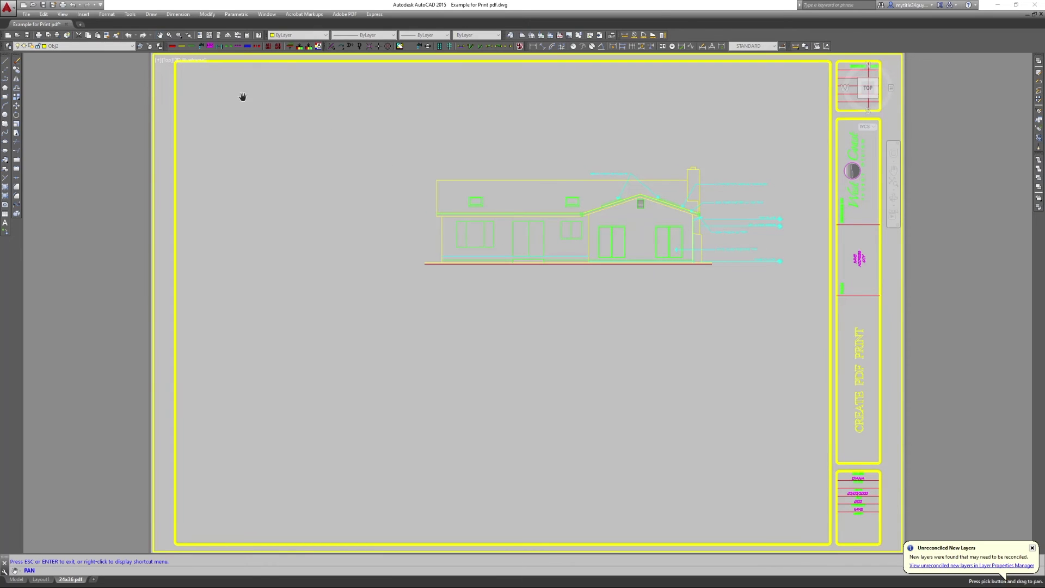
{"action": "left_click_drag", "start_coordinate": [364, 145], "coordinate": [380, 146]}
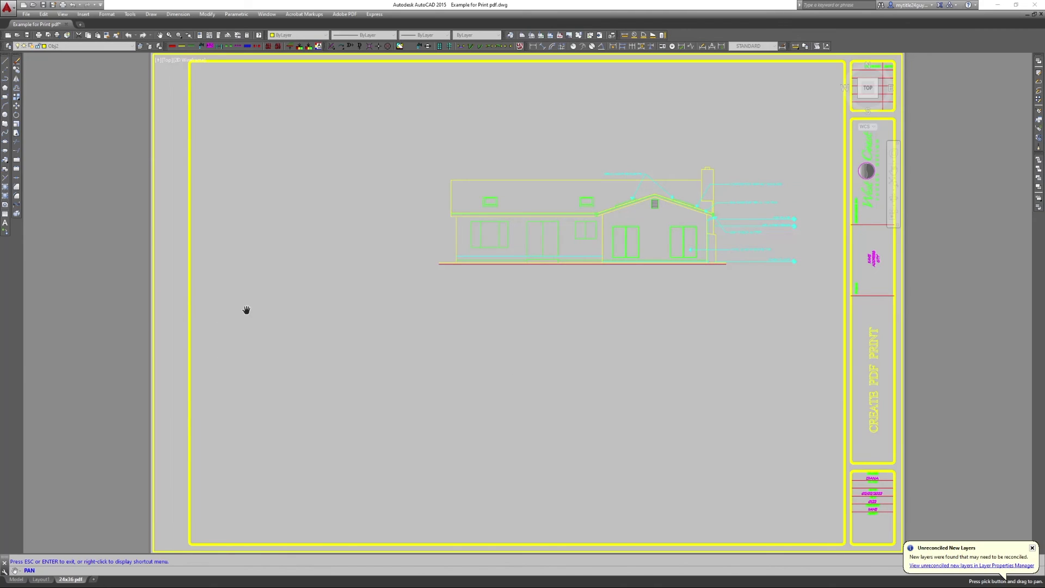
{"action": "key", "text": "Escape"}
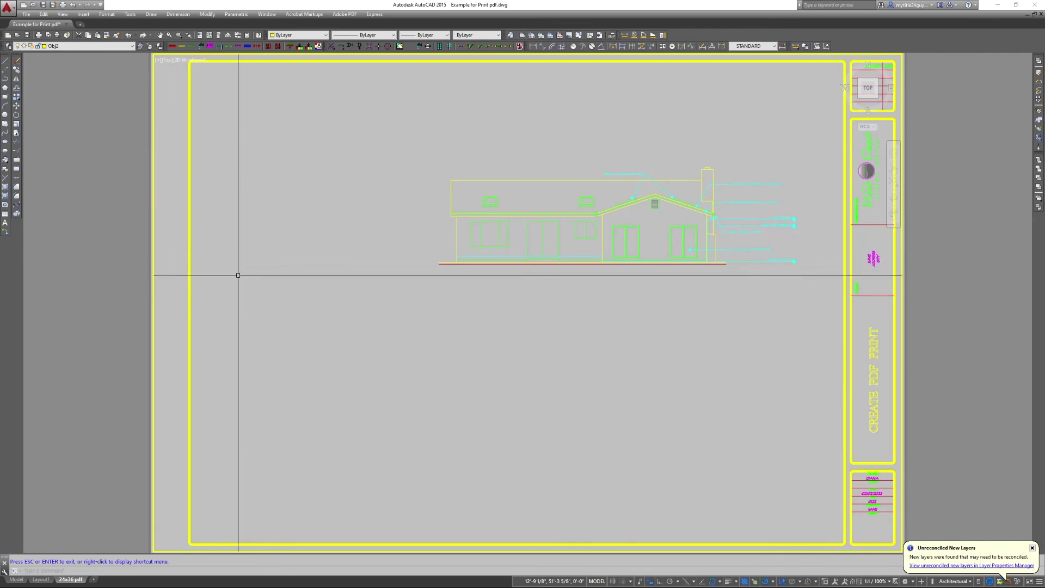
{"action": "double_click", "coordinate": [99, 229]}
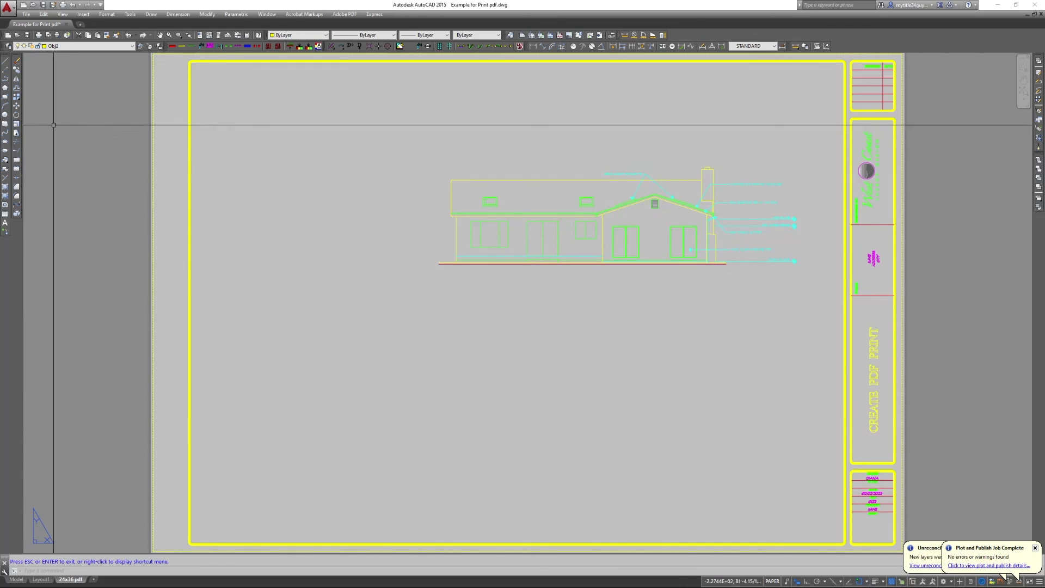
Preview the plot of the 24x36 pdf layout and examine the elevation, its notes and the title block up close
{"action": "left_click", "coordinate": [40, 36]}
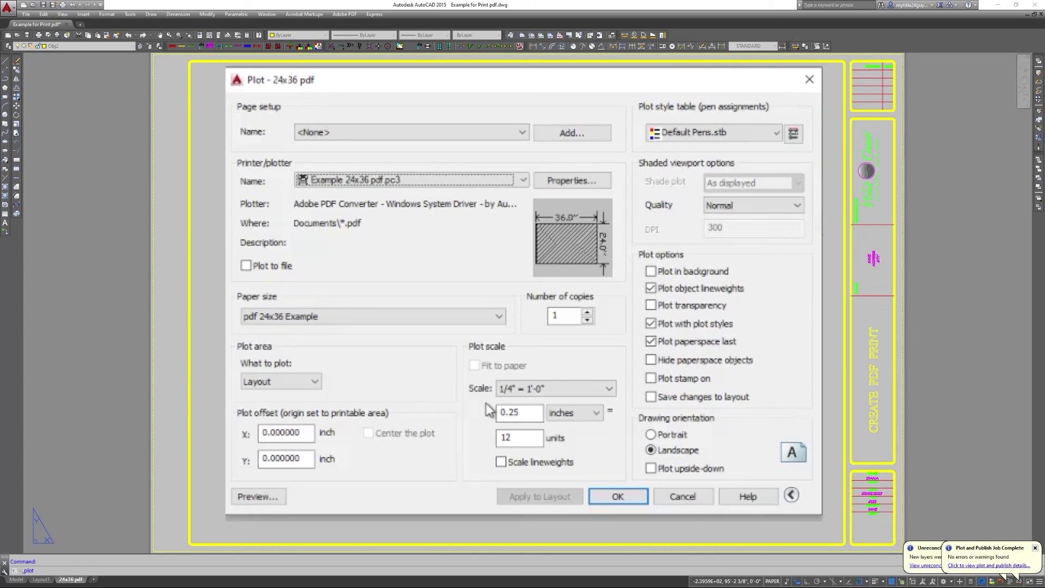
{"action": "left_click", "coordinate": [257, 497]}
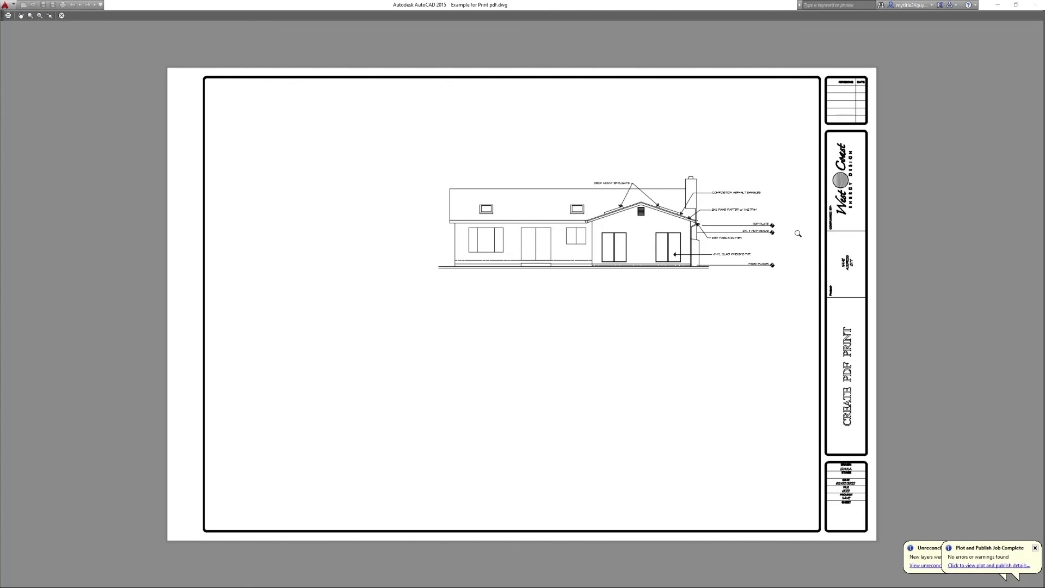
{"action": "scroll", "coordinate": [787, 228], "scroll_direction": "up", "scroll_amount": 2}
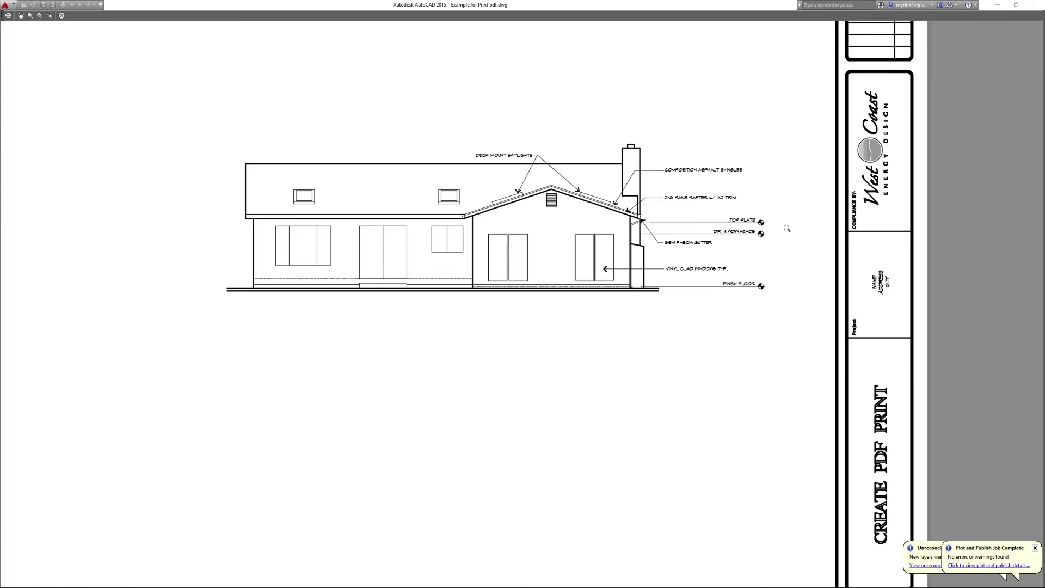
{"action": "scroll", "coordinate": [787, 228], "scroll_direction": "up", "scroll_amount": 2}
{"action": "scroll", "coordinate": [781, 226], "scroll_direction": "up", "scroll_amount": 2}
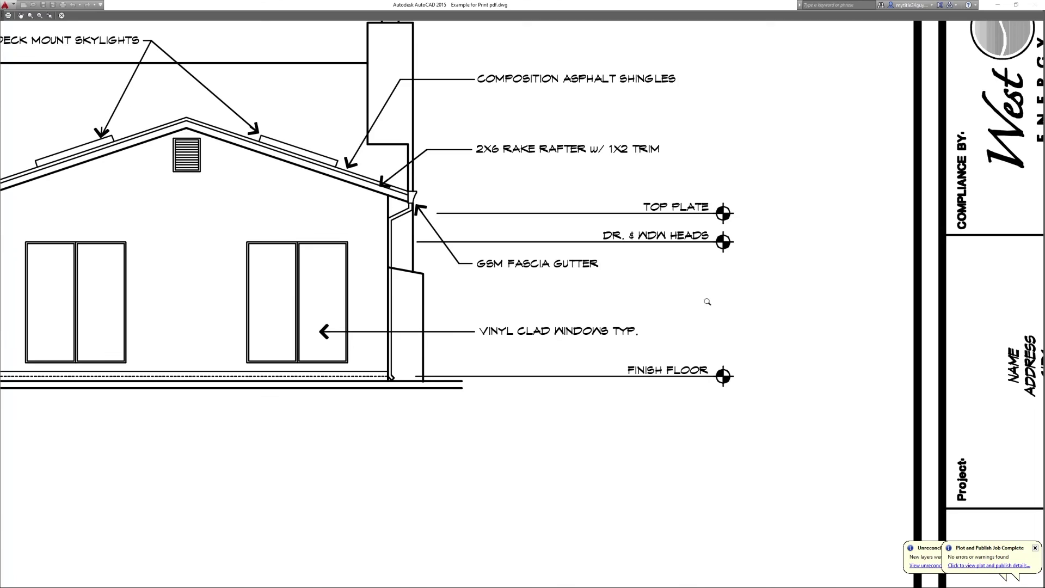
{"action": "scroll", "coordinate": [694, 315], "scroll_direction": "down", "scroll_amount": 4}
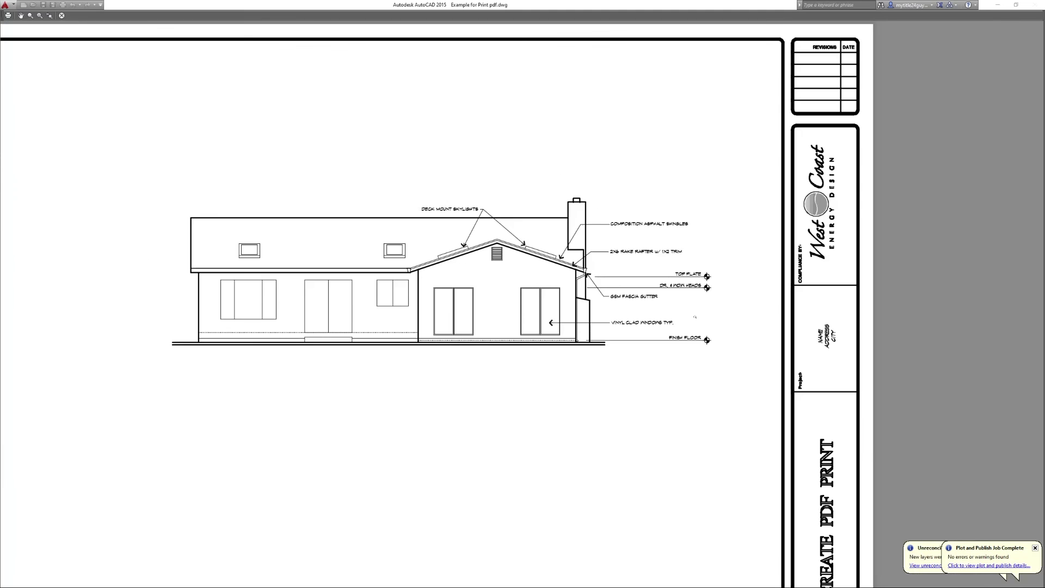
{"action": "scroll", "coordinate": [695, 317], "scroll_direction": "down", "scroll_amount": 2}
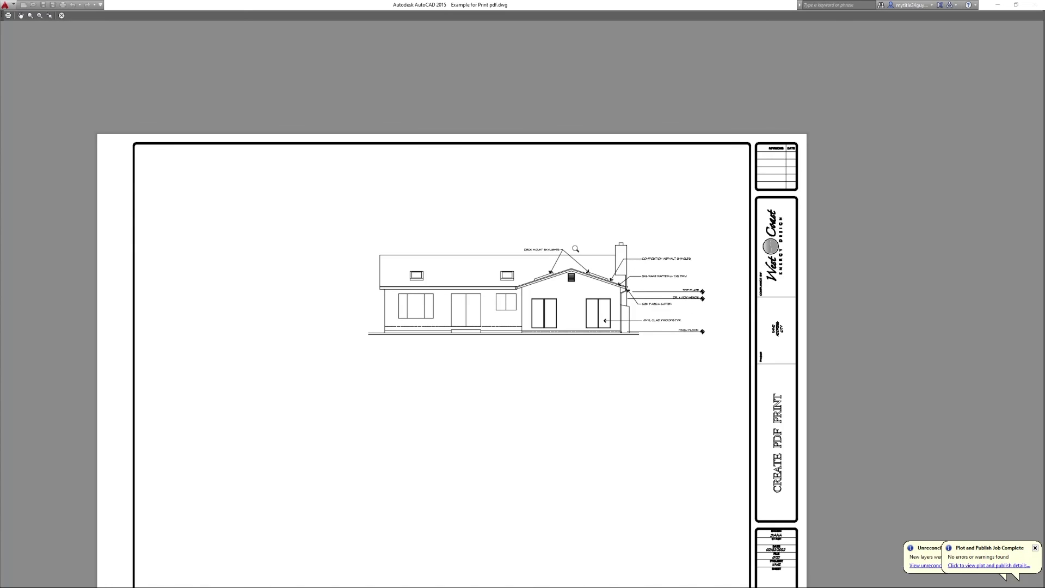
{"action": "key", "text": "Escape"}
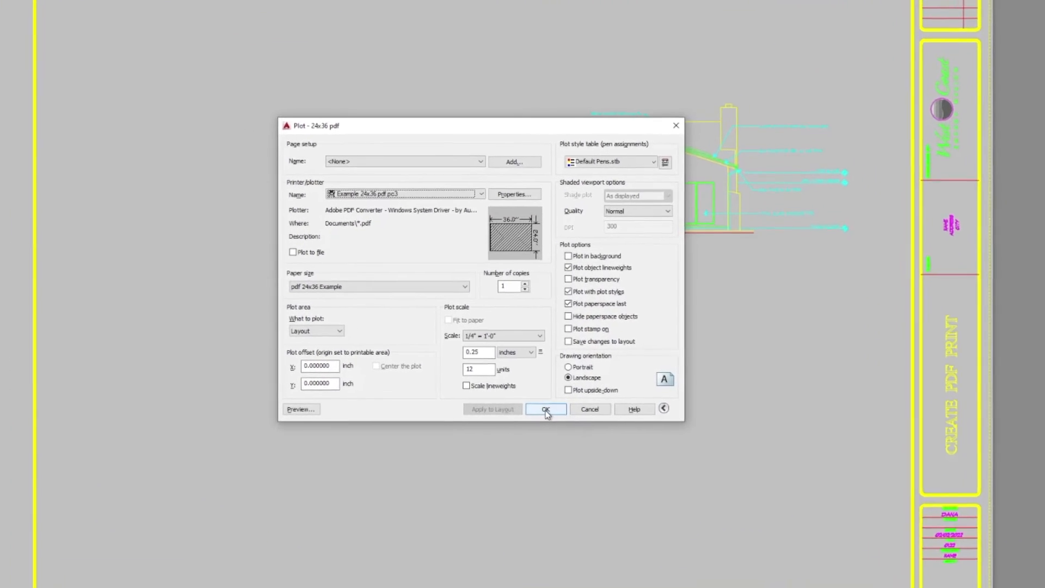
Plot the layout to a PDF file named "Example" in the - Receiving folder
{"action": "left_click", "coordinate": [546, 409]}
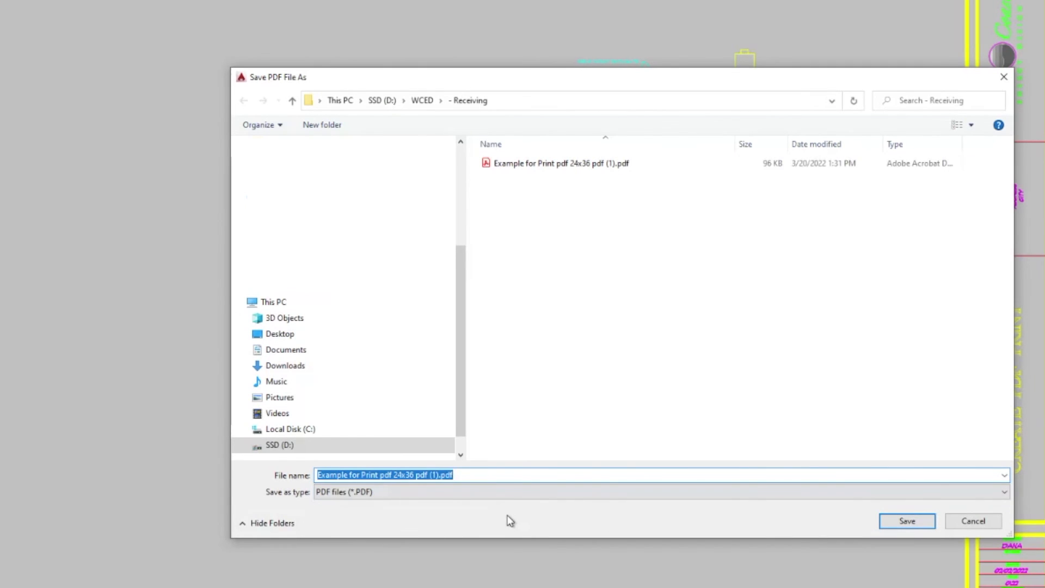
{"action": "type", "text": "E"}
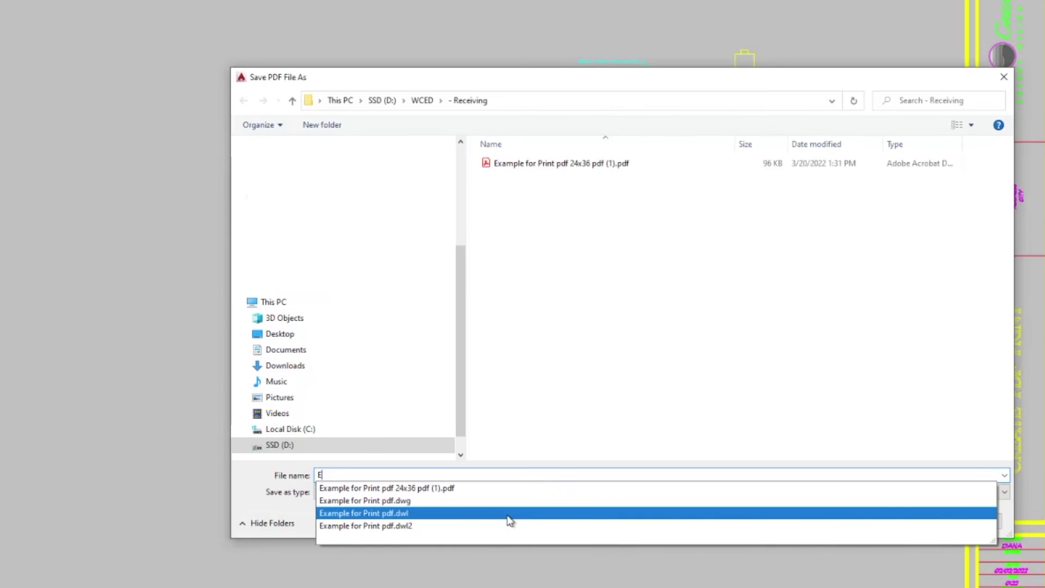
{"action": "type", "text": "xample"}
{"action": "key", "text": "Return"}
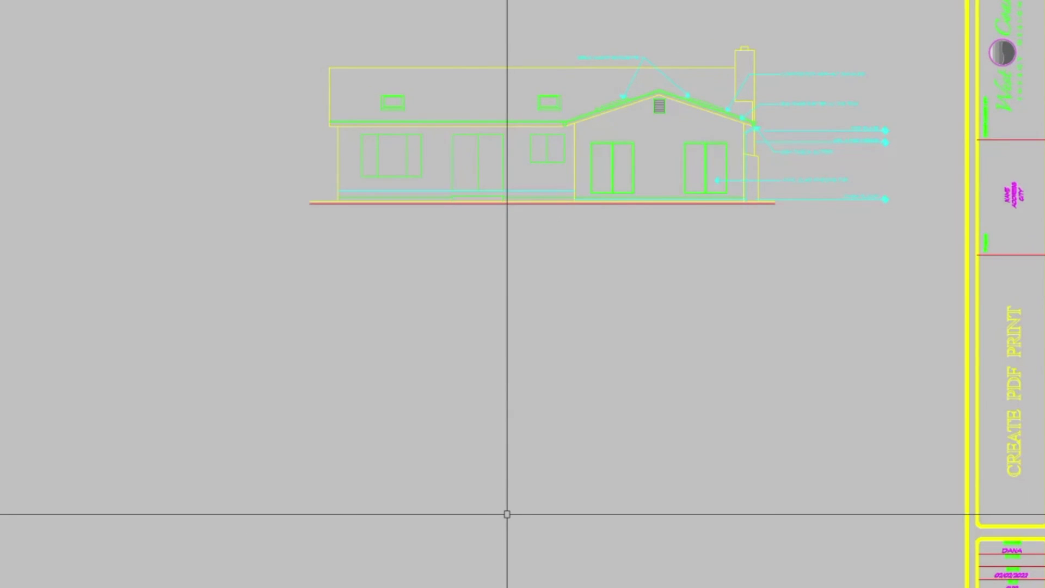